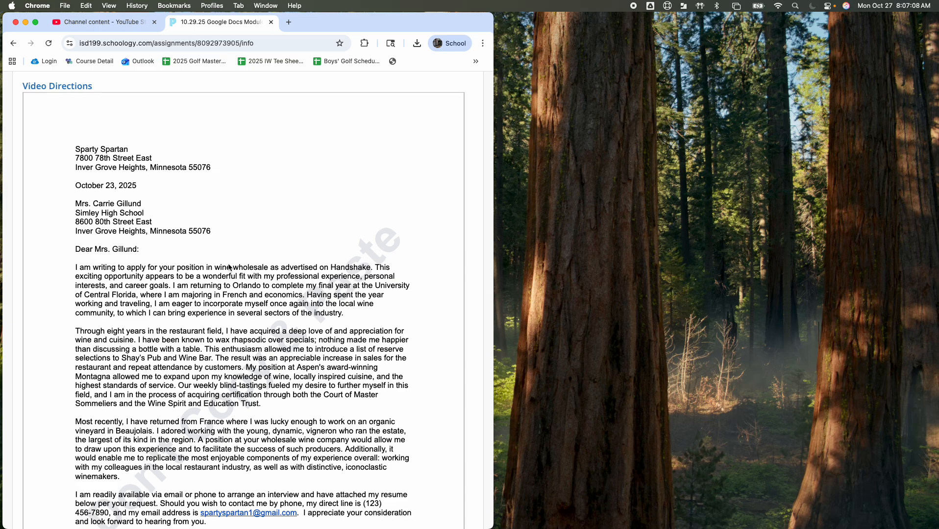
Step: Review the sample cover letter and the assignment details on the 10.29.25 Google Docs Module 1 page
{"action": "scroll", "coordinate": [229, 267], "scroll_direction": "down", "scroll_amount": 1}
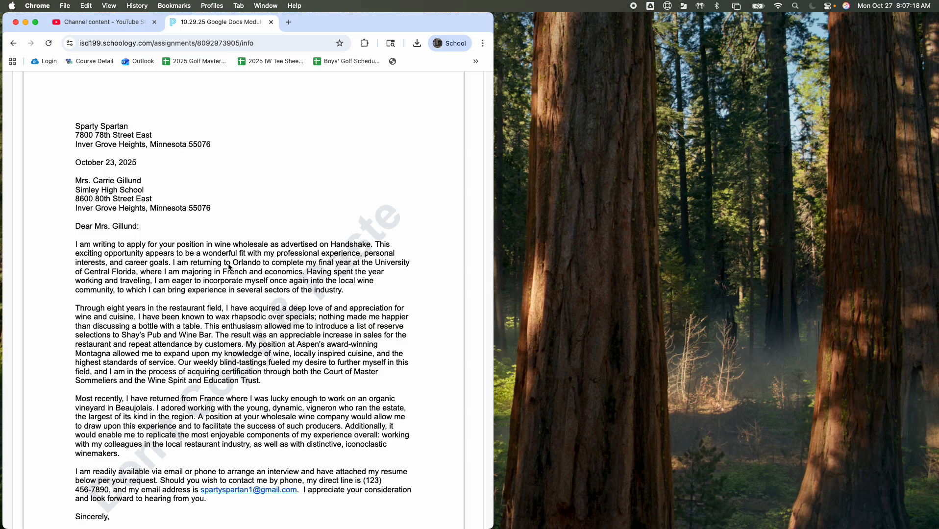
{"action": "scroll", "coordinate": [229, 267], "scroll_direction": "down", "scroll_amount": 3}
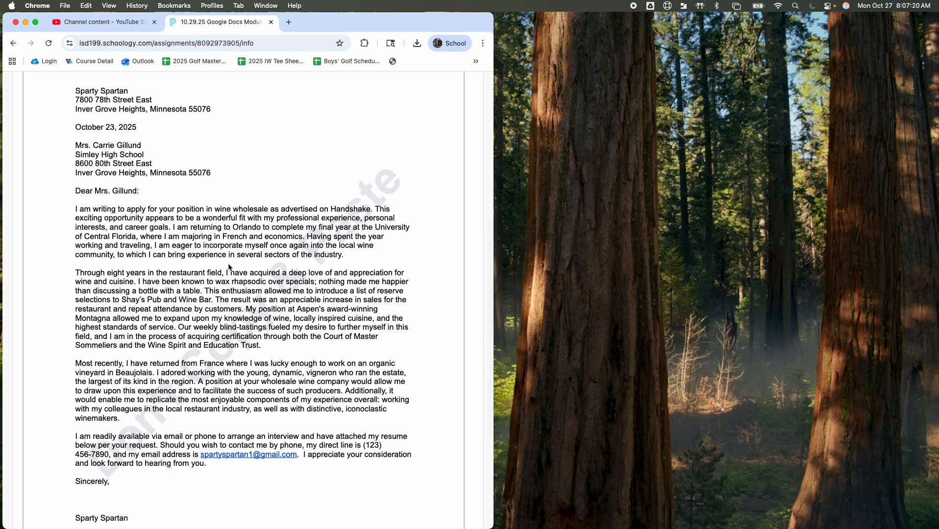
{"action": "scroll", "coordinate": [229, 267], "scroll_direction": "up", "scroll_amount": 1}
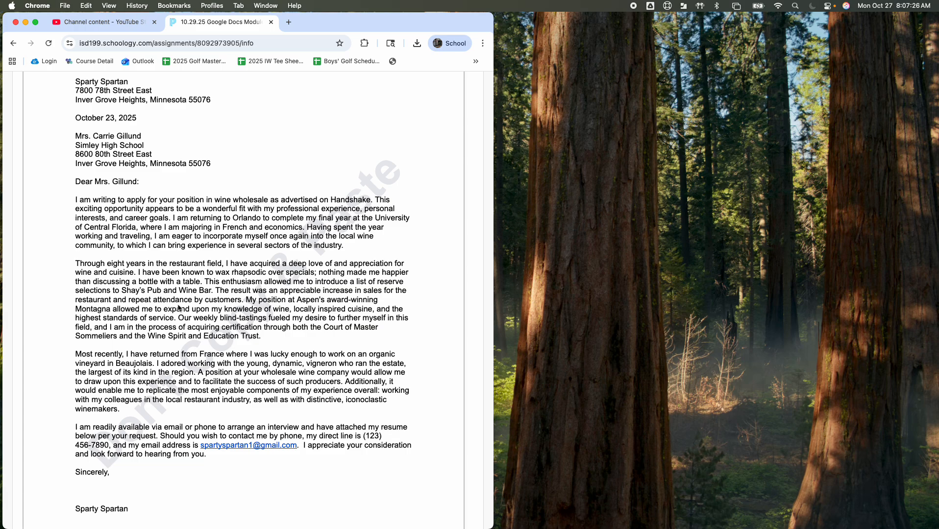
{"action": "scroll", "coordinate": [179, 310], "scroll_direction": "up", "scroll_amount": 1}
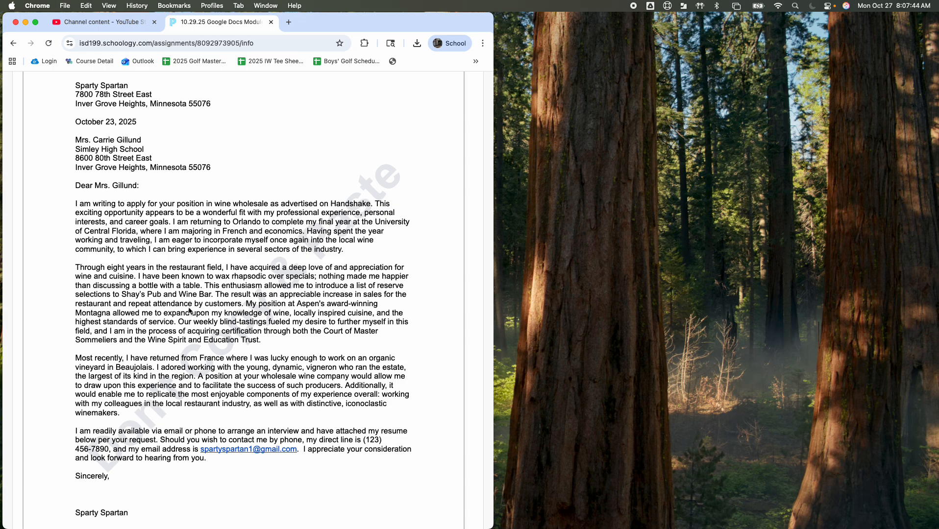
{"action": "scroll", "coordinate": [189, 310], "scroll_direction": "up", "scroll_amount": 5}
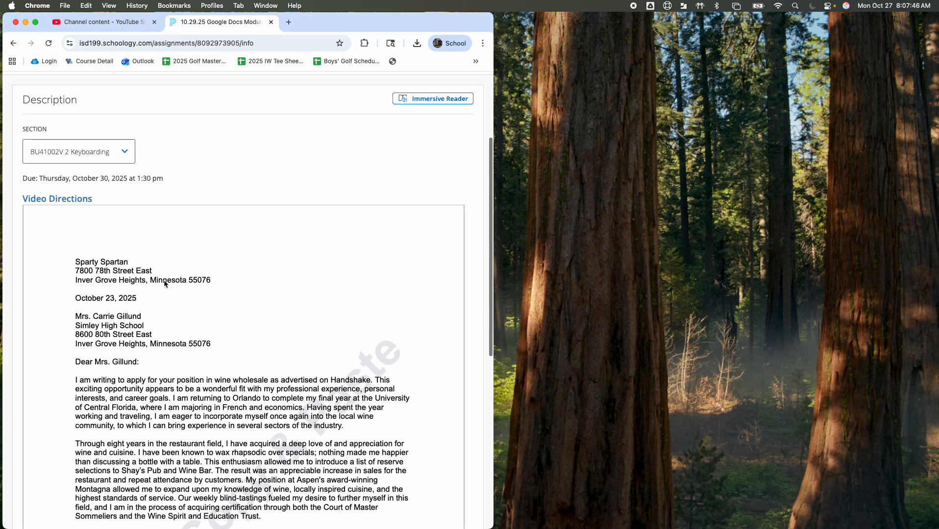
{"action": "scroll", "coordinate": [222, 125], "scroll_direction": "up", "scroll_amount": 2}
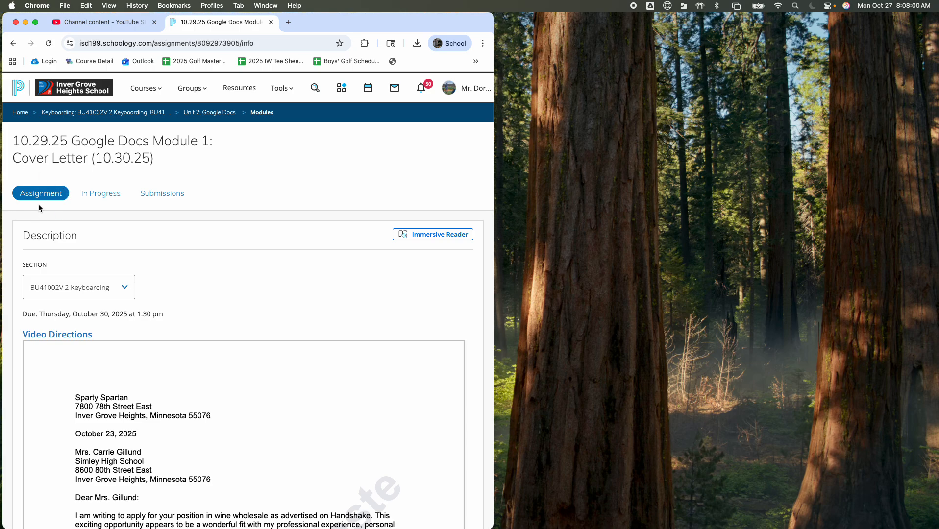
{"action": "scroll", "coordinate": [121, 313], "scroll_direction": "down", "scroll_amount": 5}
{"action": "scroll", "coordinate": [137, 197], "scroll_direction": "up", "scroll_amount": 4}
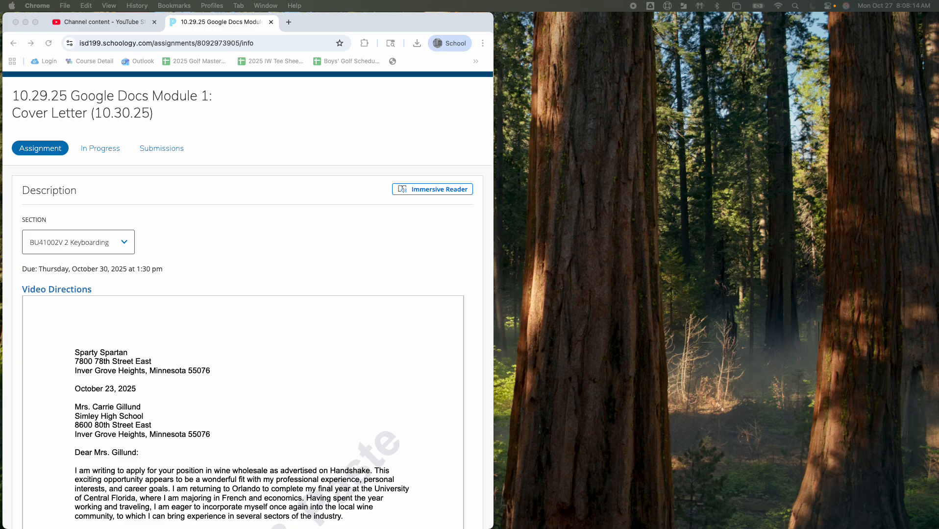
Step: Bring the blank Google Docs document into the assignment's browser window as a tab and switch between the two
{"action": "left_click_drag", "start_coordinate": [1, 23], "coordinate": [314, 26]}
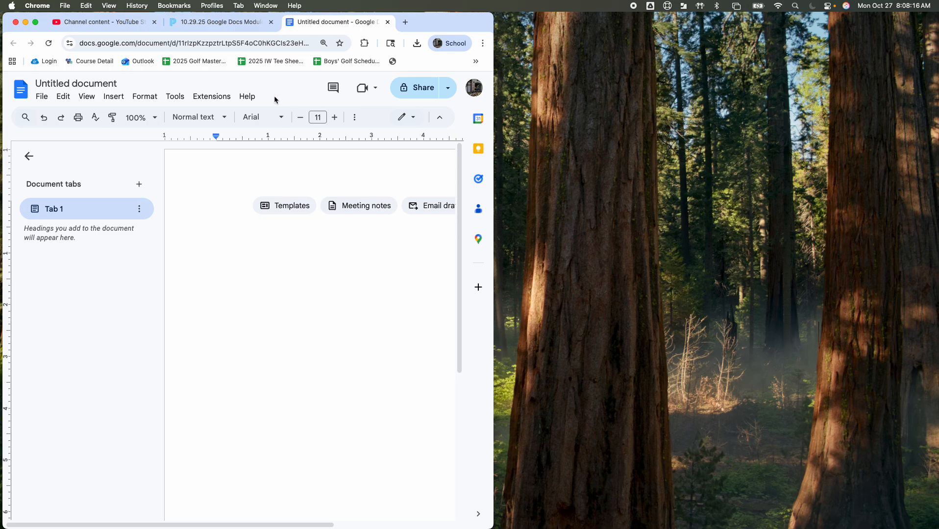
{"action": "left_click", "coordinate": [220, 22]}
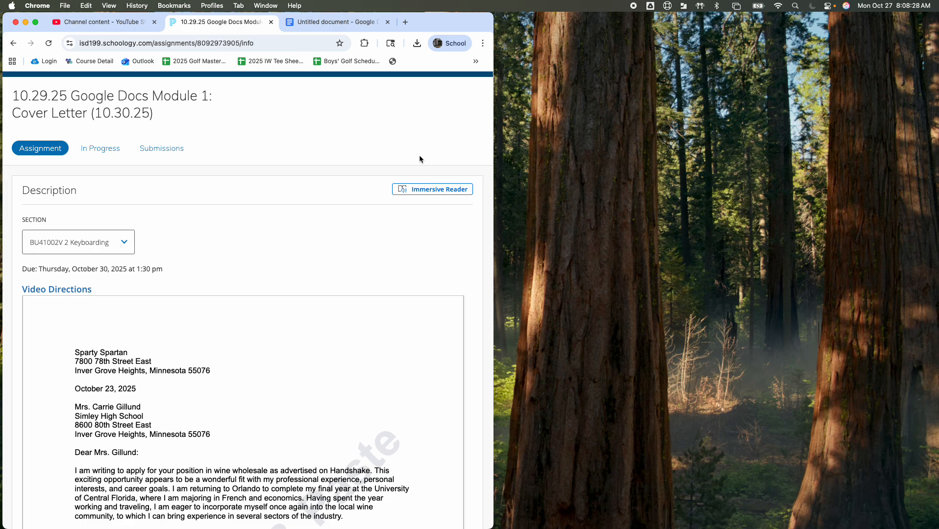
{"action": "left_click", "coordinate": [333, 23]}
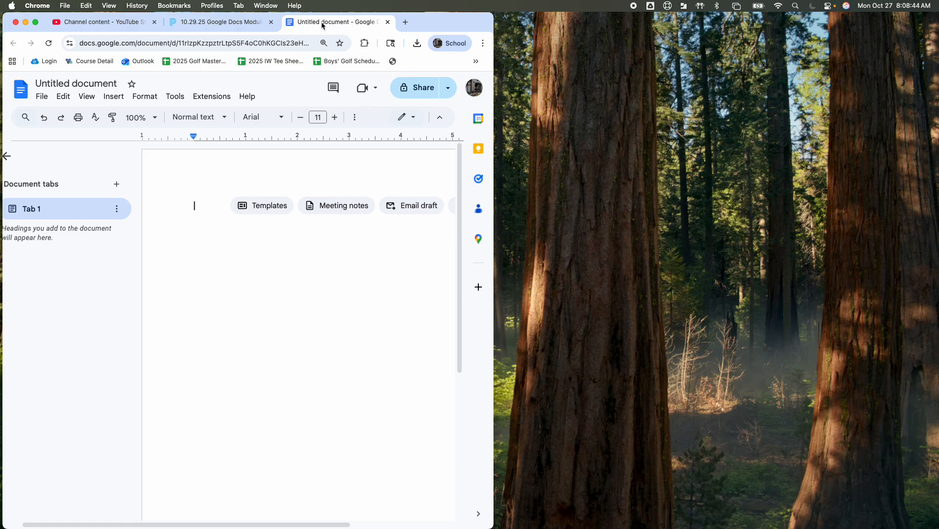
Step: Move the blank document into its own window beside the assignment and narrow the assignment window to fit, with the sample letter in view
{"action": "left_click_drag", "start_coordinate": [322, 26], "coordinate": [572, 47]}
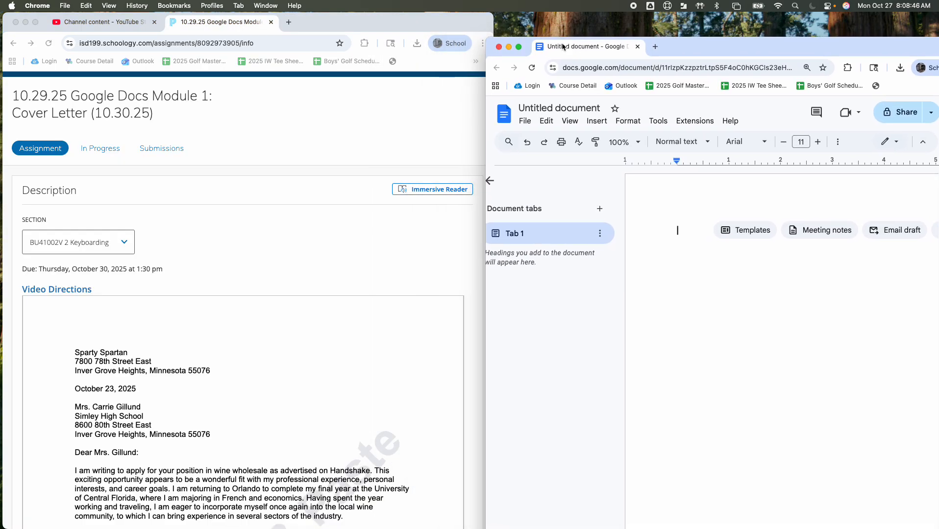
{"action": "double_click", "coordinate": [750, 47]}
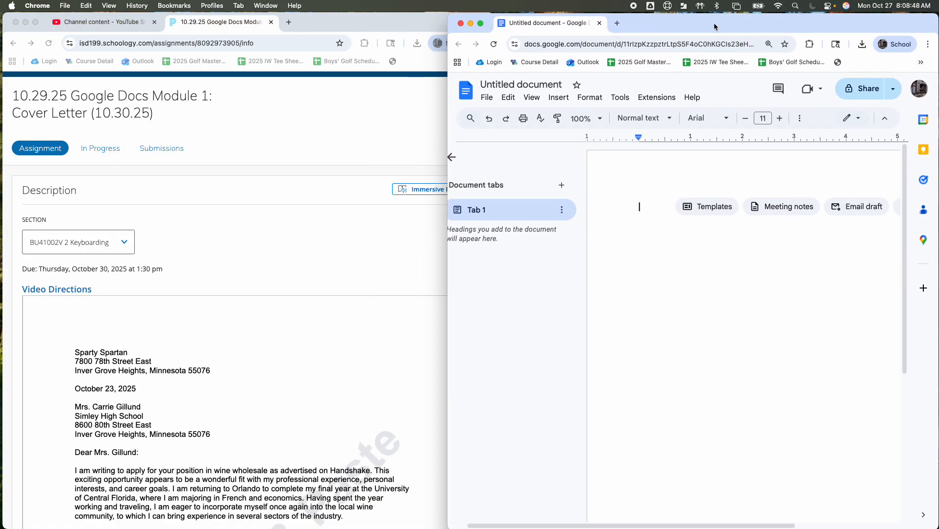
{"action": "left_click", "coordinate": [408, 109]}
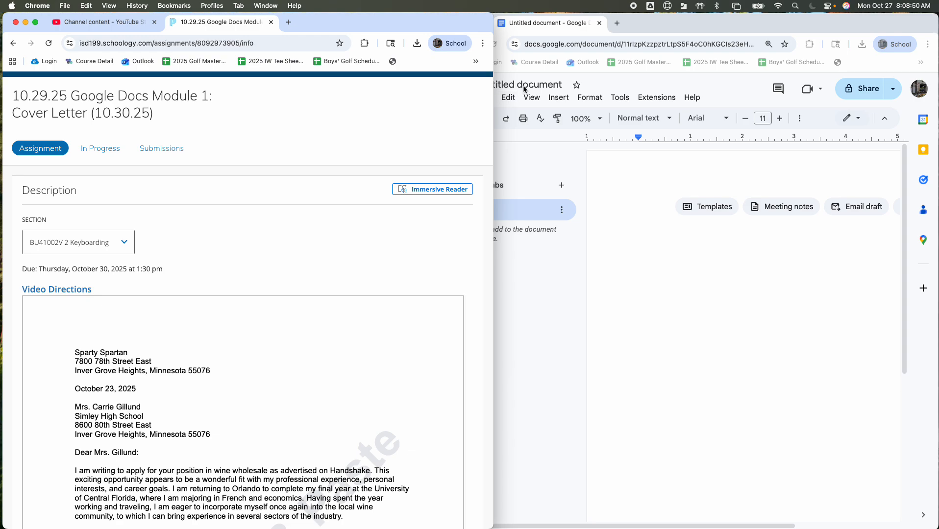
{"action": "left_click_drag", "start_coordinate": [495, 90], "coordinate": [441, 77]}
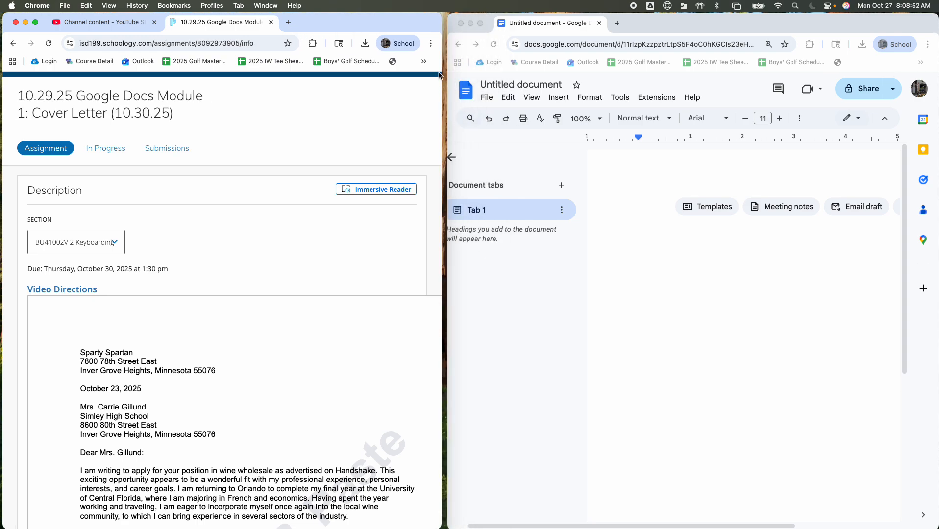
{"action": "scroll", "coordinate": [316, 236], "scroll_direction": "down", "scroll_amount": 5}
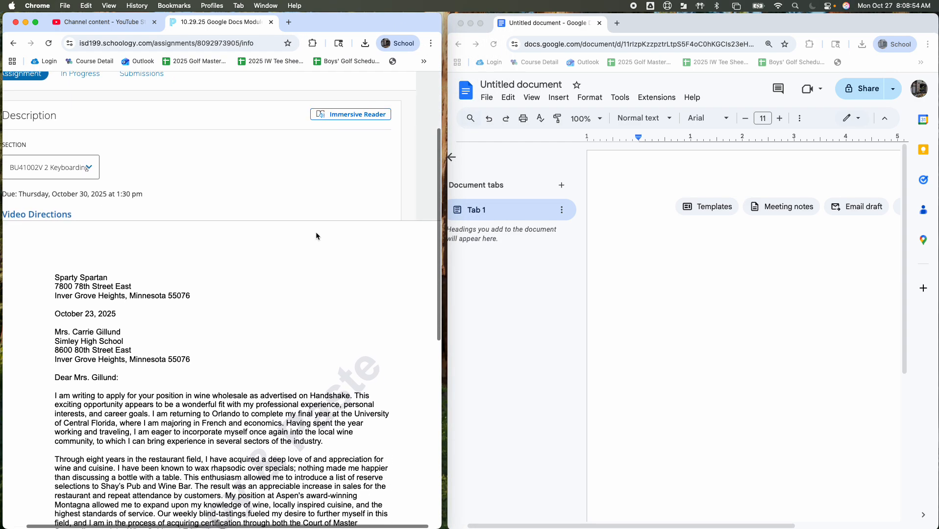
{"action": "scroll", "coordinate": [316, 235], "scroll_direction": "down", "scroll_amount": 4}
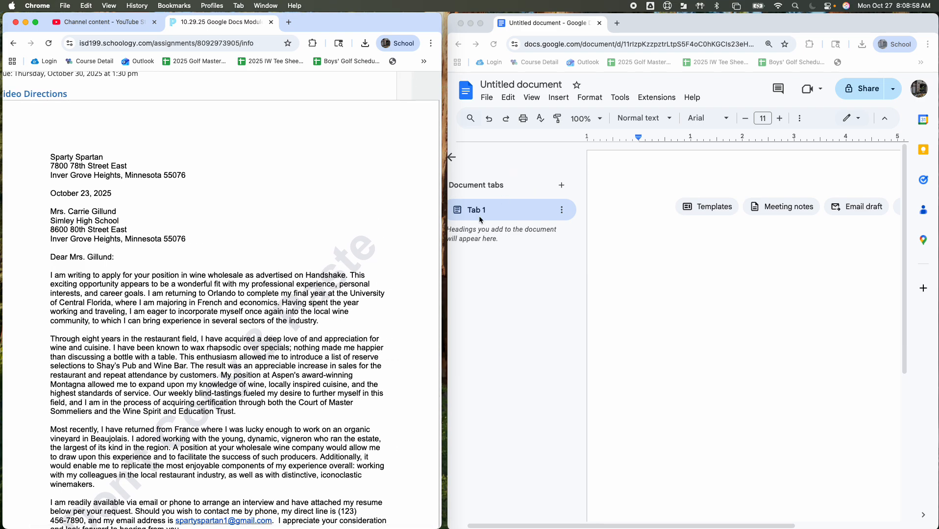
Step: Hide the blank document's tabs outline so the full page width fits in its window
{"action": "left_click", "coordinate": [453, 159]}
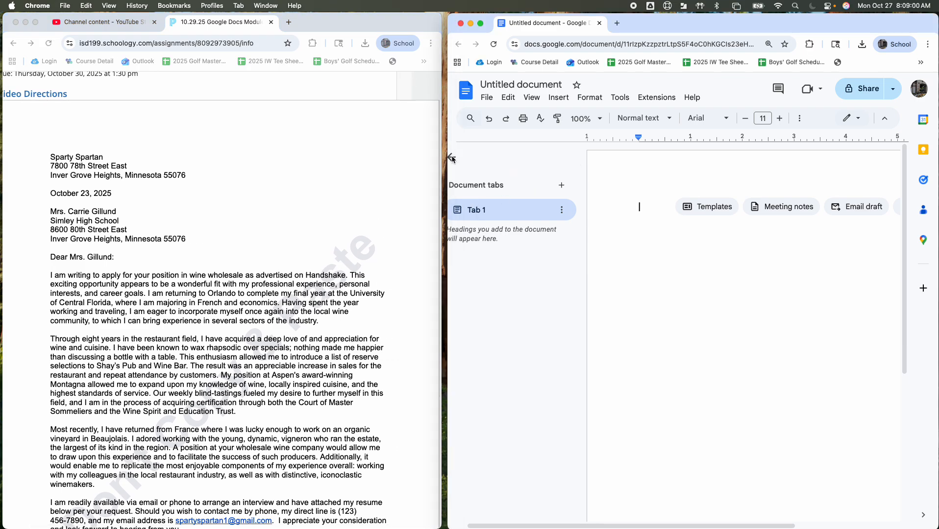
{"action": "left_click", "coordinate": [453, 159]}
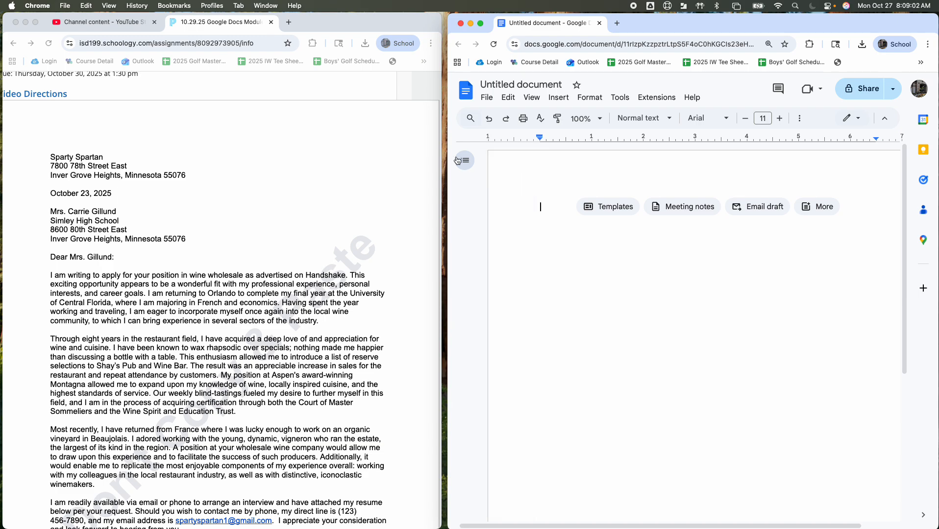
{"action": "scroll", "coordinate": [542, 156], "scroll_direction": "right", "scroll_amount": 2}
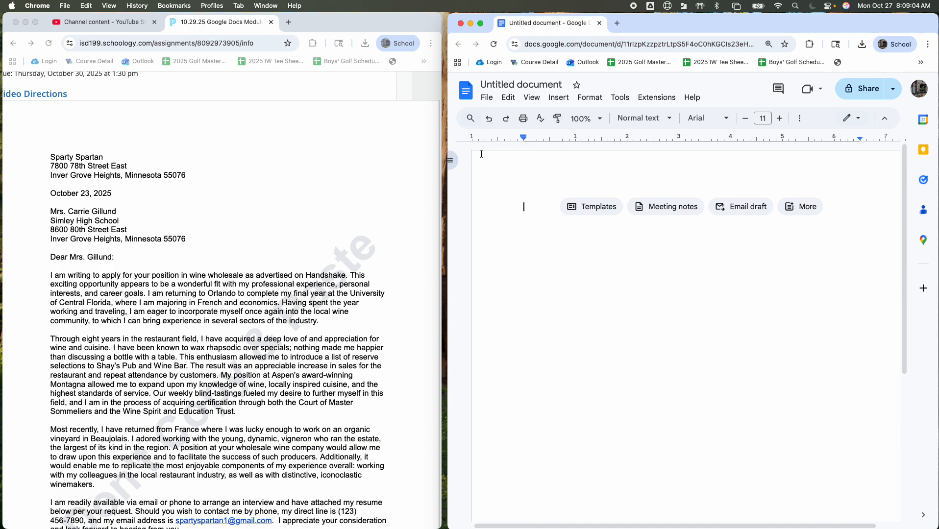
{"action": "scroll", "coordinate": [539, 154], "scroll_direction": "right", "scroll_amount": 1}
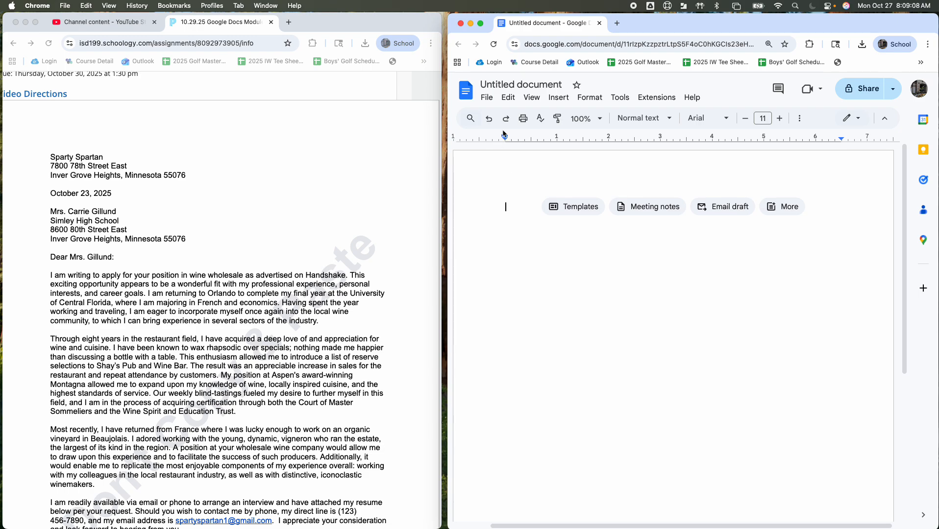
Step: Check in the page setup that the top, bottom, left and right margins are all 1 inch and apply it
{"action": "left_click", "coordinate": [485, 99]}
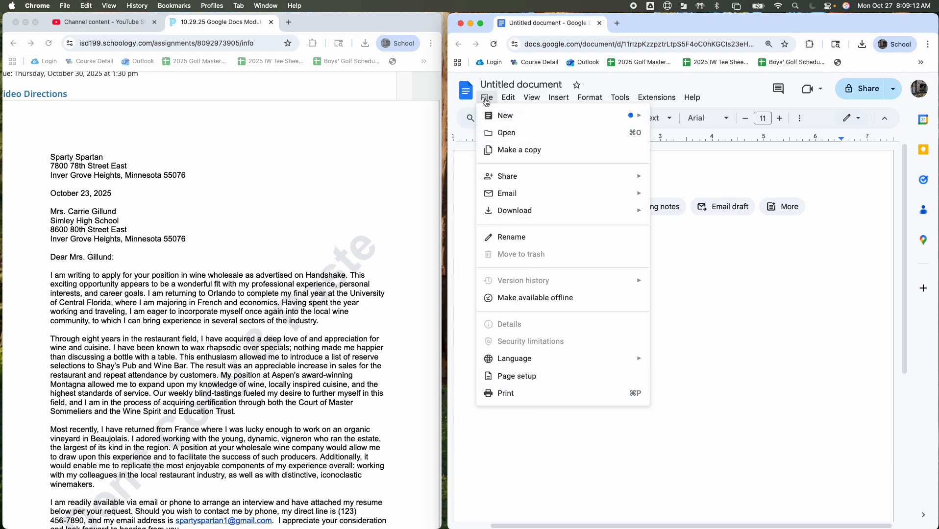
{"action": "left_click", "coordinate": [505, 375]}
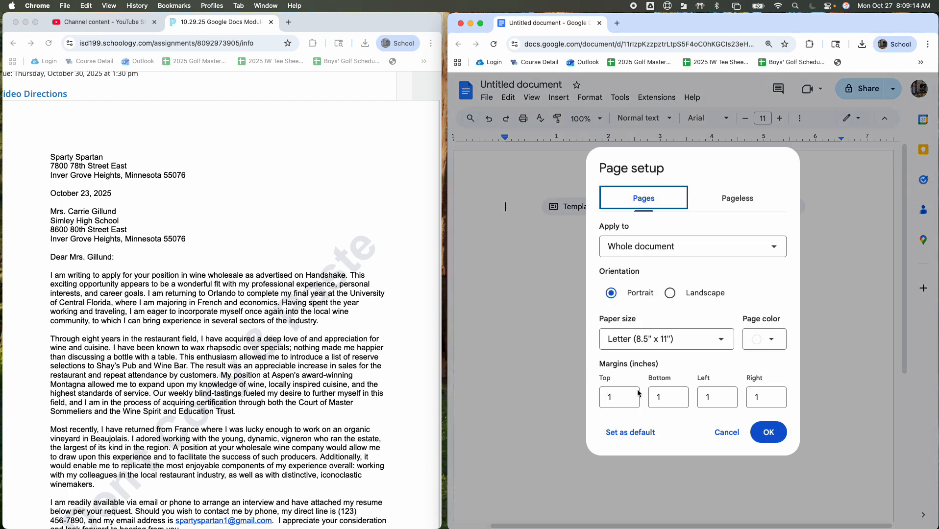
{"action": "left_click", "coordinate": [619, 396]}
{"action": "left_click", "coordinate": [657, 397]}
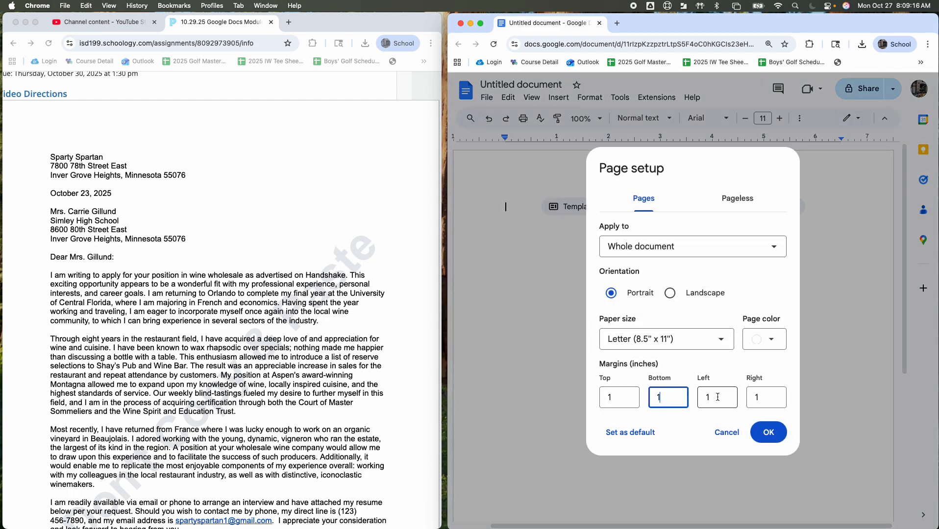
{"action": "left_click", "coordinate": [724, 397]}
{"action": "left_click", "coordinate": [765, 397]}
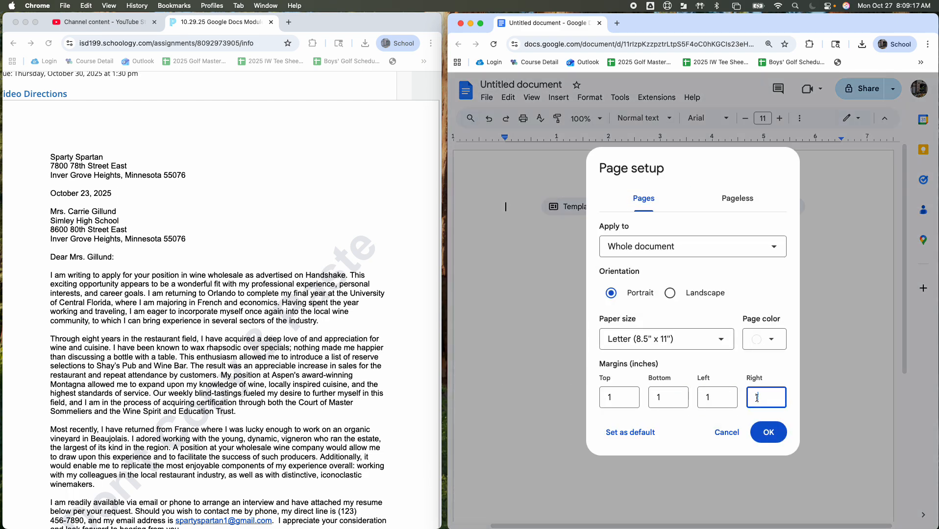
{"action": "left_click", "coordinate": [633, 400]}
{"action": "left_click", "coordinate": [681, 398]}
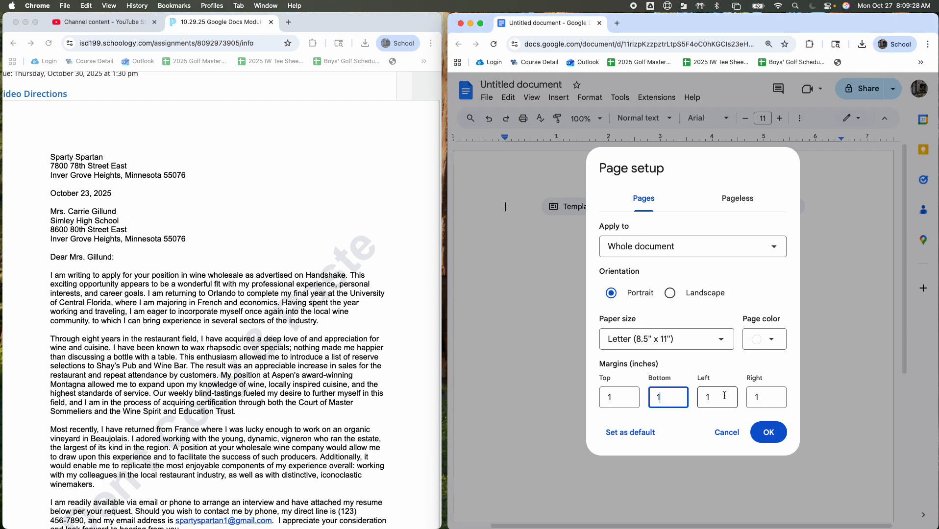
{"action": "left_click", "coordinate": [725, 396]}
{"action": "left_click", "coordinate": [764, 396]}
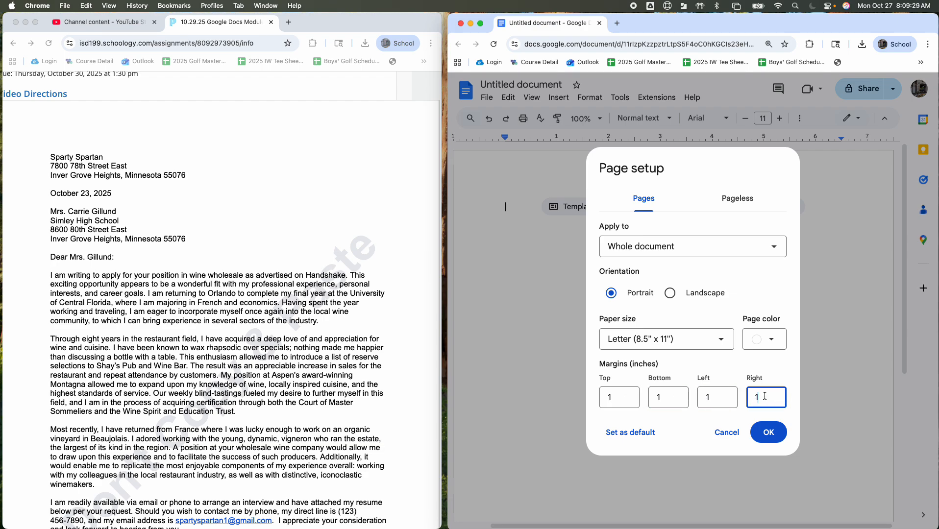
{"action": "left_click", "coordinate": [774, 441]}
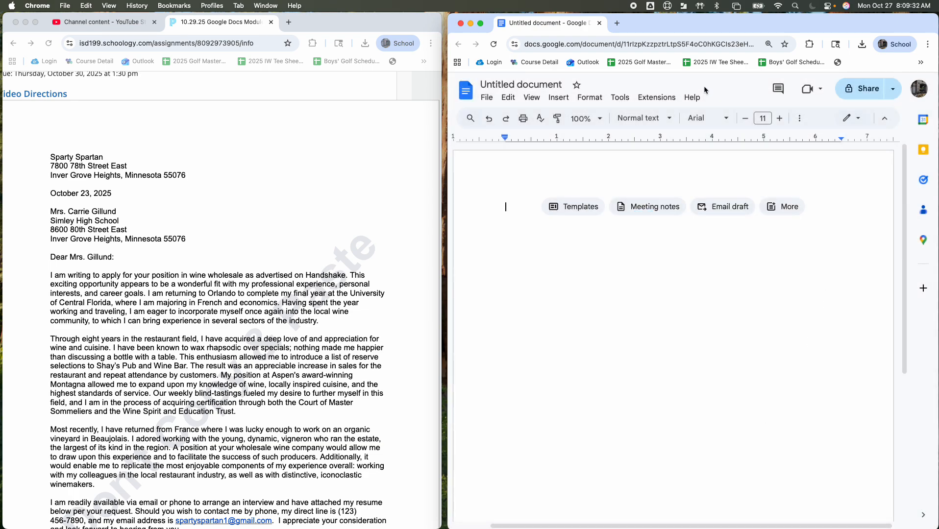
Step: Set the blank document's font to Times New Roman and its font size to 12
{"action": "left_click", "coordinate": [728, 121]}
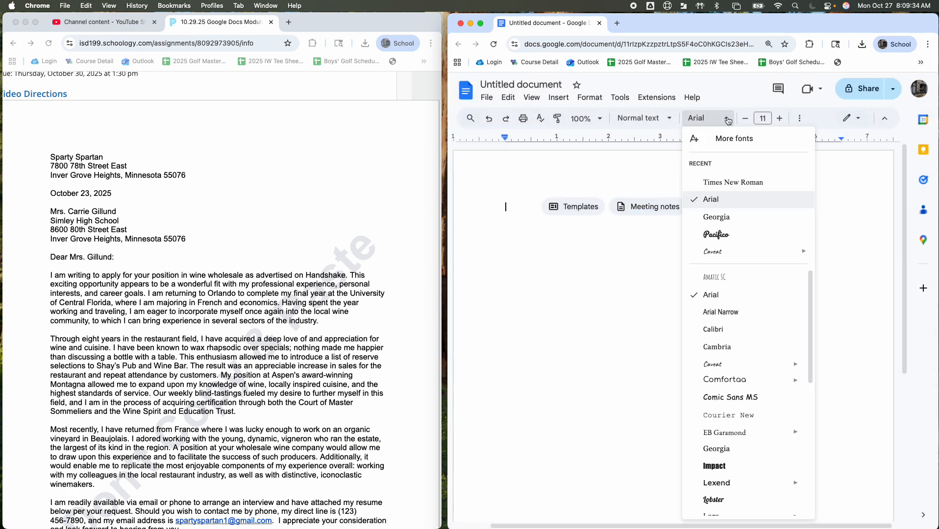
{"action": "left_click", "coordinate": [722, 180]}
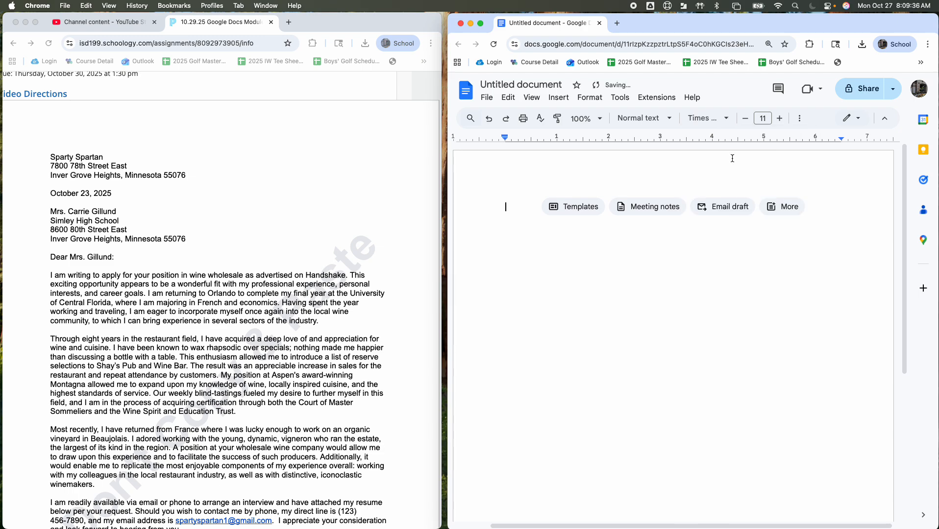
{"action": "left_click", "coordinate": [731, 121]}
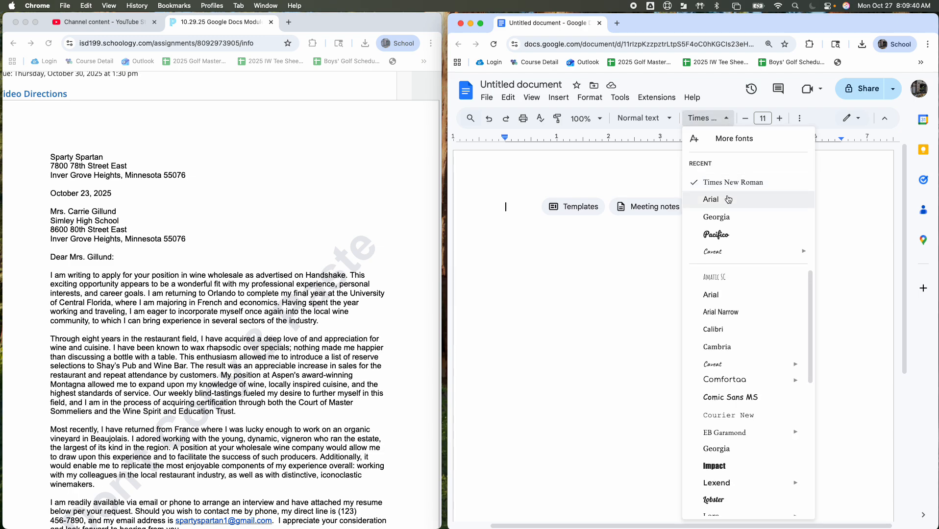
{"action": "scroll", "coordinate": [730, 289], "scroll_direction": "down", "scroll_amount": 3}
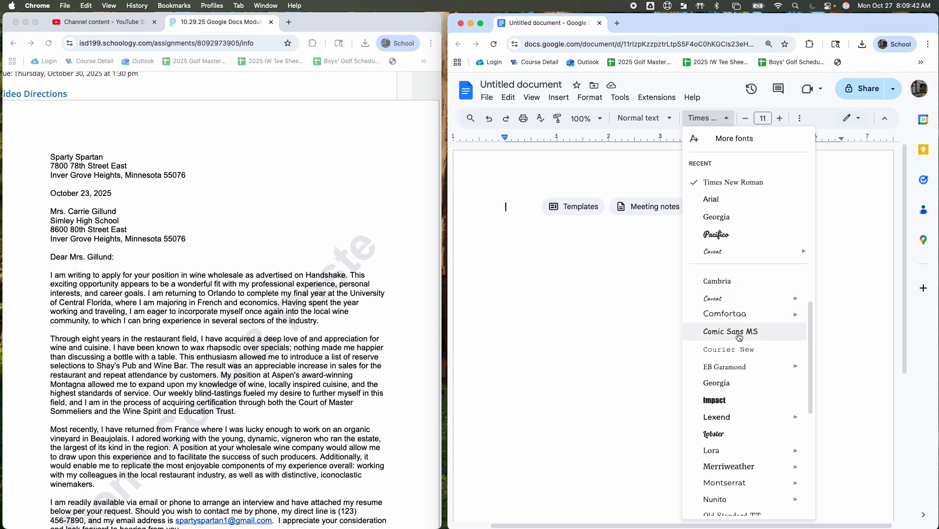
{"action": "scroll", "coordinate": [738, 337], "scroll_direction": "down", "scroll_amount": 3}
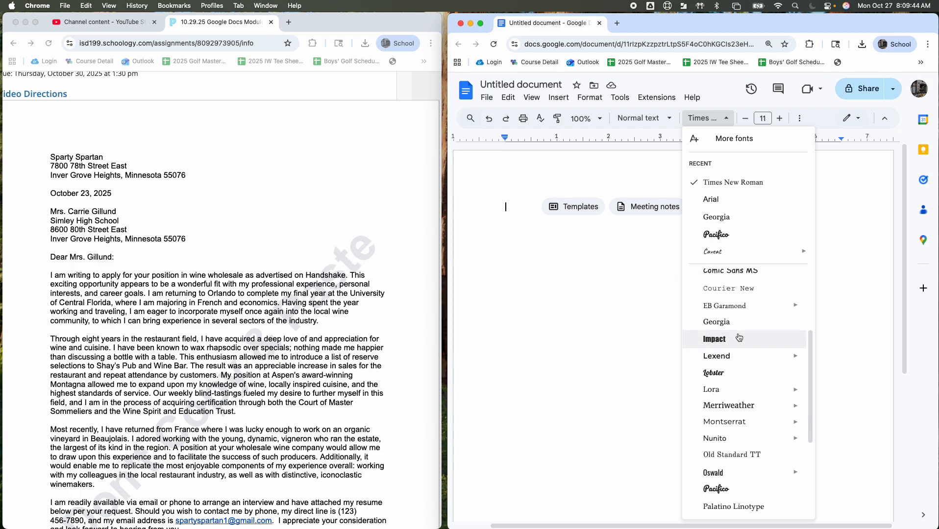
{"action": "scroll", "coordinate": [738, 338], "scroll_direction": "down", "scroll_amount": 4}
{"action": "scroll", "coordinate": [738, 337], "scroll_direction": "up", "scroll_amount": 10}
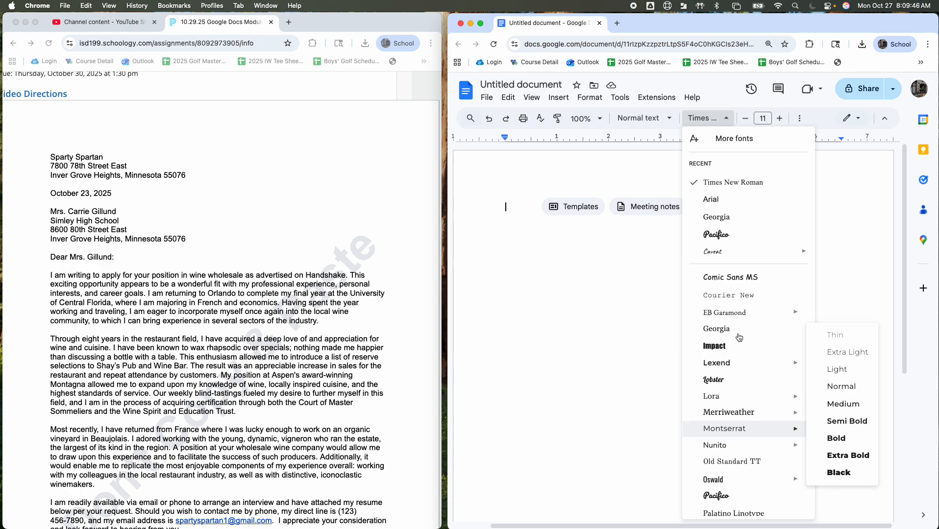
{"action": "left_click", "coordinate": [713, 186]}
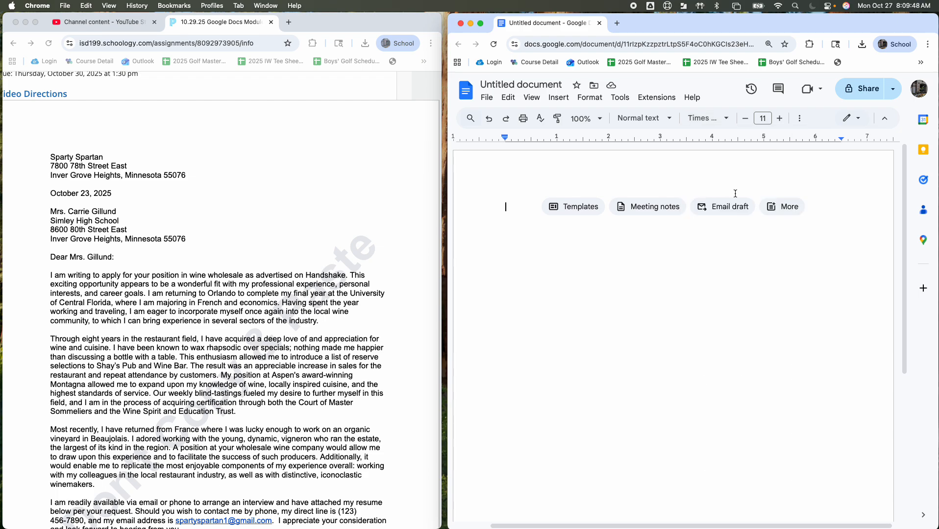
{"action": "left_click", "coordinate": [764, 118]}
{"action": "left_click", "coordinate": [763, 207]}
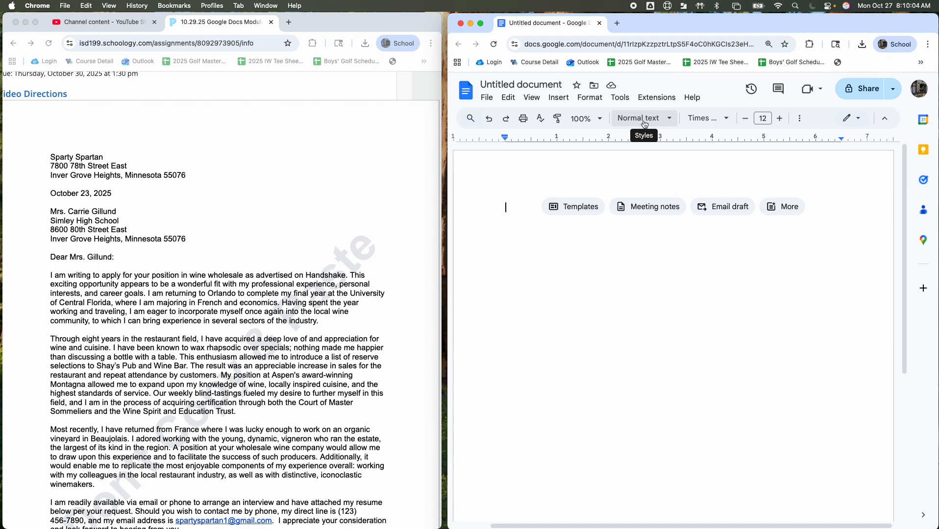
Step: Set the blank document's line spacing to Single
{"action": "left_click", "coordinate": [801, 119]}
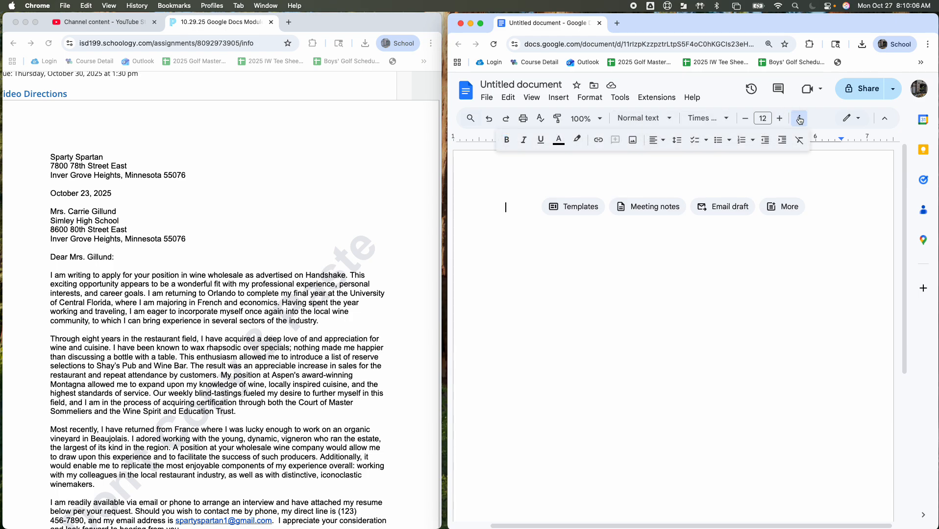
{"action": "left_click", "coordinate": [680, 143]}
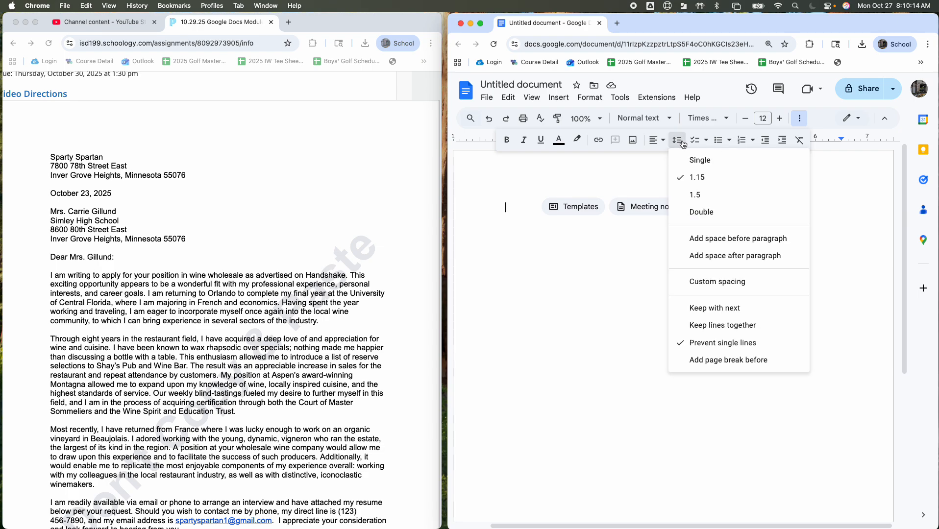
{"action": "left_click", "coordinate": [697, 158]}
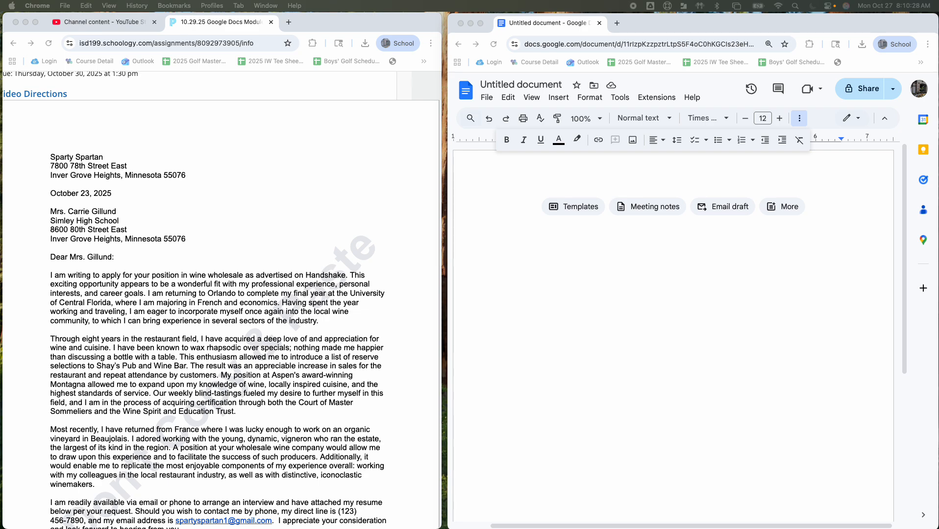
Step: Paste the sender's name and two-line address block at the start of the blank document
{"action": "left_click", "coordinate": [514, 205]}
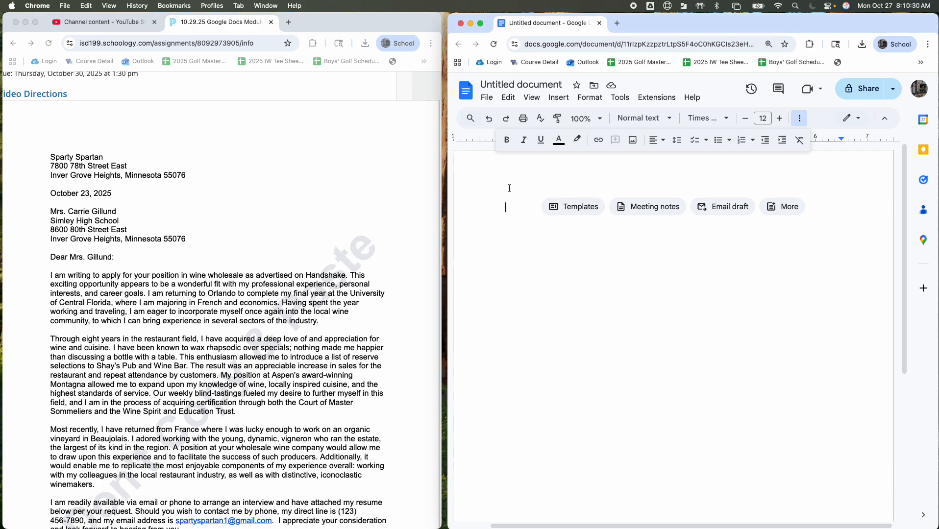
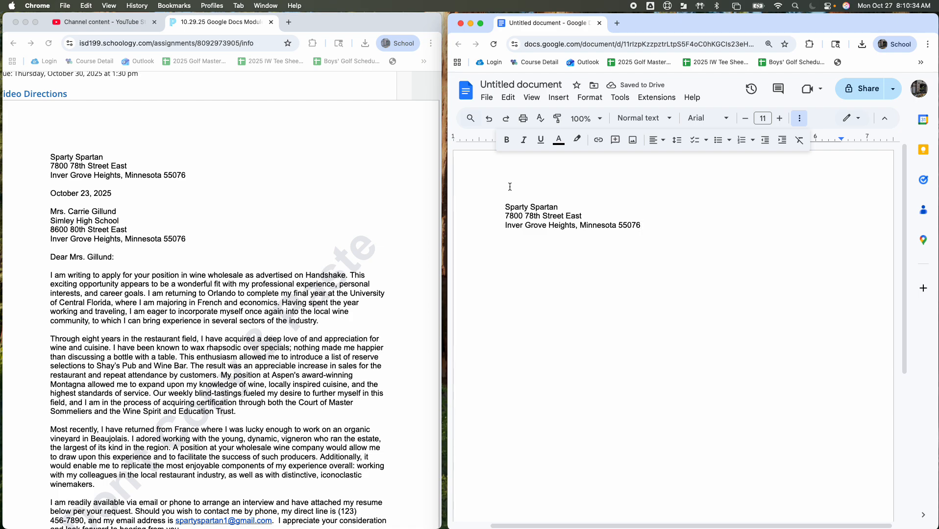
{"action": "scroll", "coordinate": [485, 162], "scroll_direction": "left", "scroll_amount": 1}
{"action": "scroll", "coordinate": [557, 211], "scroll_direction": "right", "scroll_amount": 2}
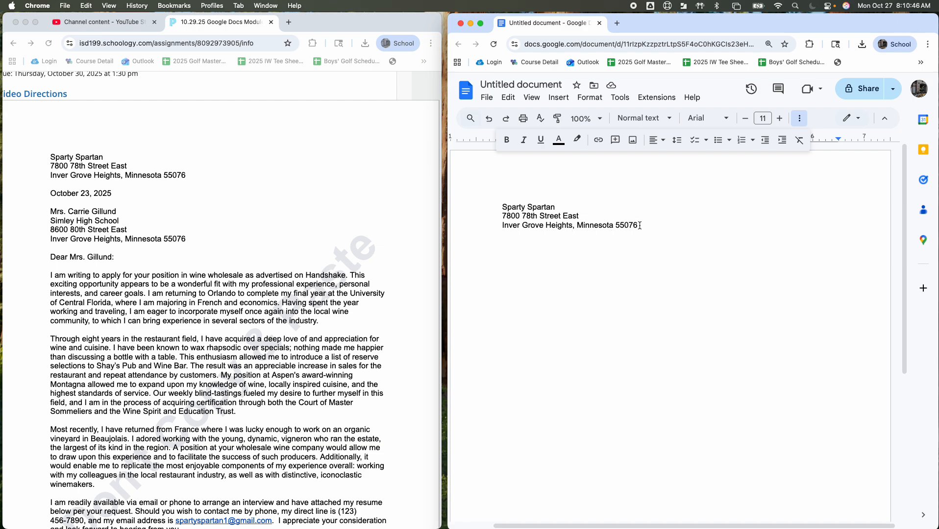
Step: Paste the date October 23, 2025 below the sender's address, separated by one blank line
{"action": "key", "text": "Return"}
{"action": "key", "text": "Return"}
{"action": "left_click", "coordinate": [88, 201]}
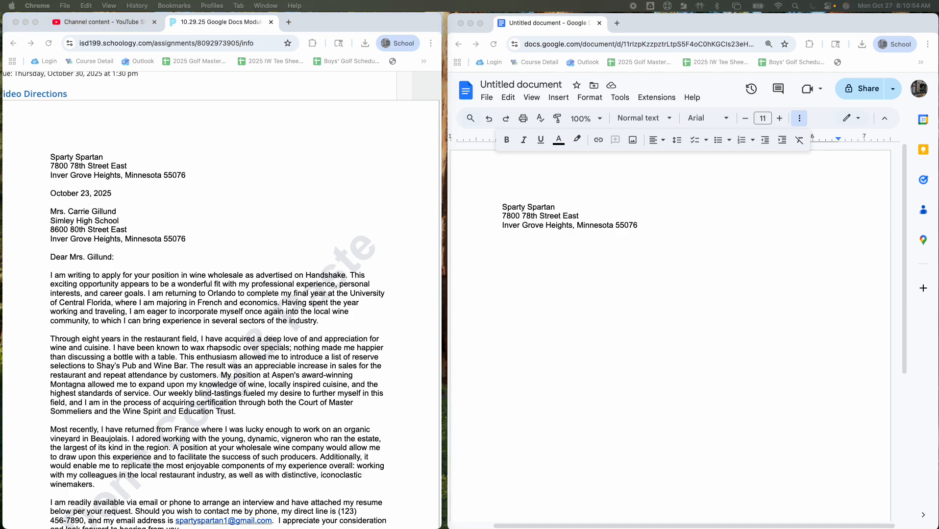
{"action": "left_click", "coordinate": [540, 253]}
{"action": "type", "text": "October 23, 2025"}
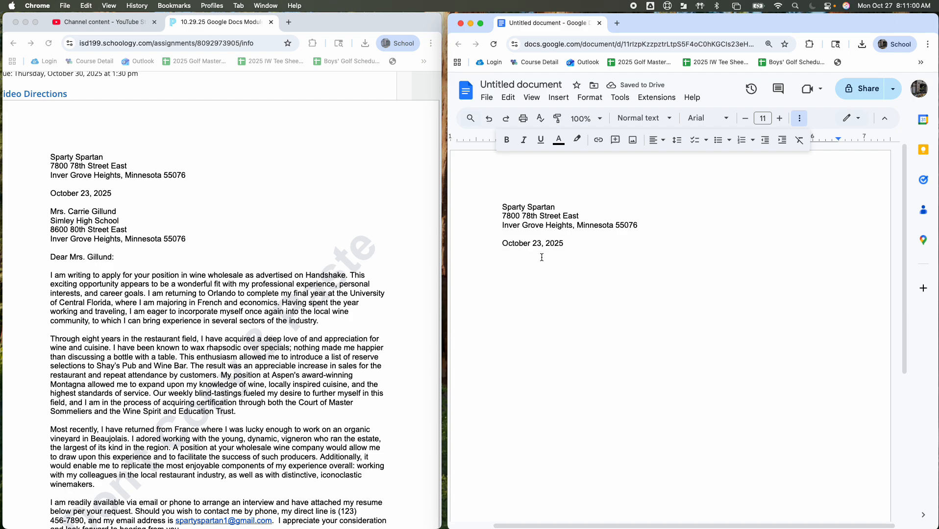
Step: Paste the recipient's name, school and address block one blank line below the date and check it line by line
{"action": "key", "text": "Return"}
{"action": "key", "text": "Return"}
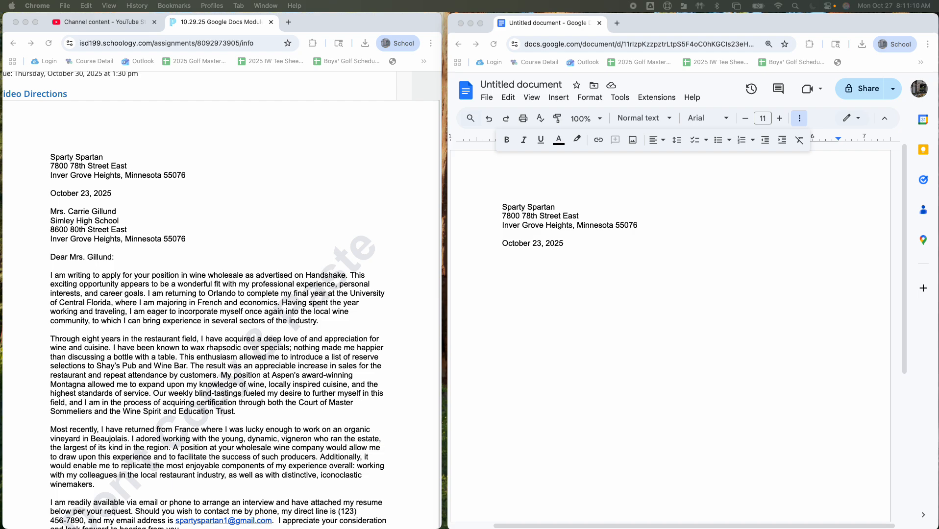
{"action": "left_click", "coordinate": [521, 269]}
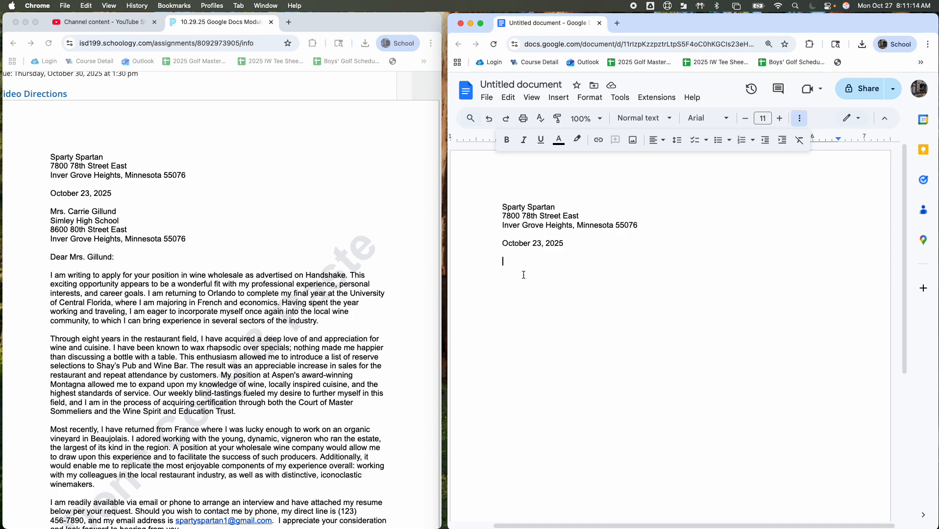
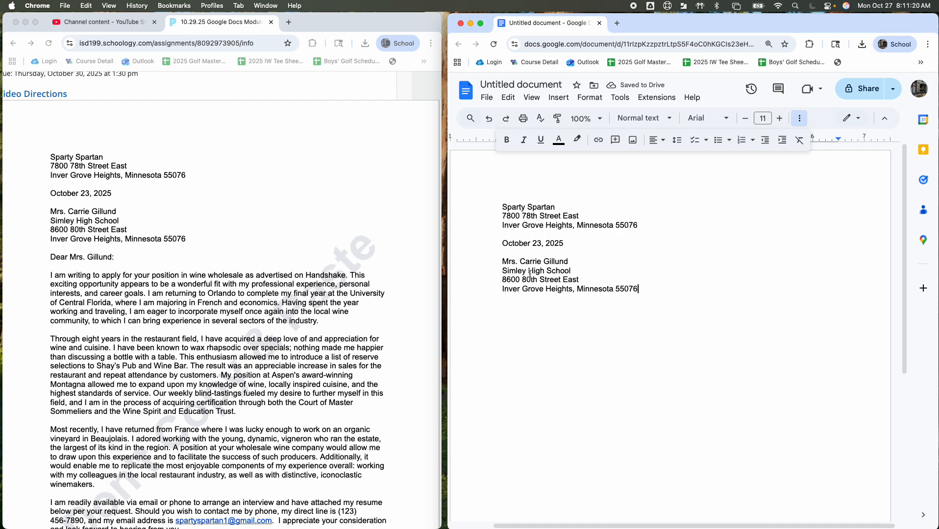
{"action": "left_click_drag", "start_coordinate": [502, 263], "coordinate": [575, 263]}
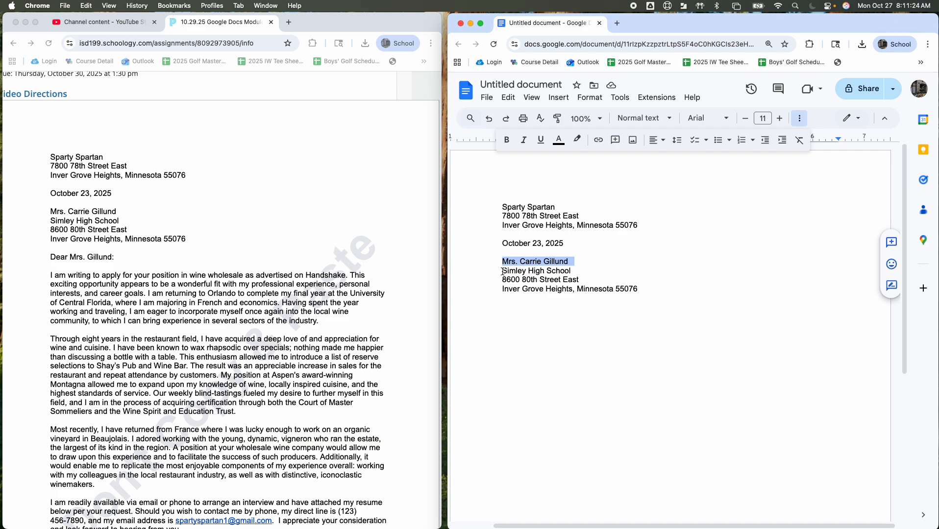
{"action": "left_click_drag", "start_coordinate": [502, 271], "coordinate": [580, 272]}
{"action": "left_click_drag", "start_coordinate": [503, 279], "coordinate": [590, 283]}
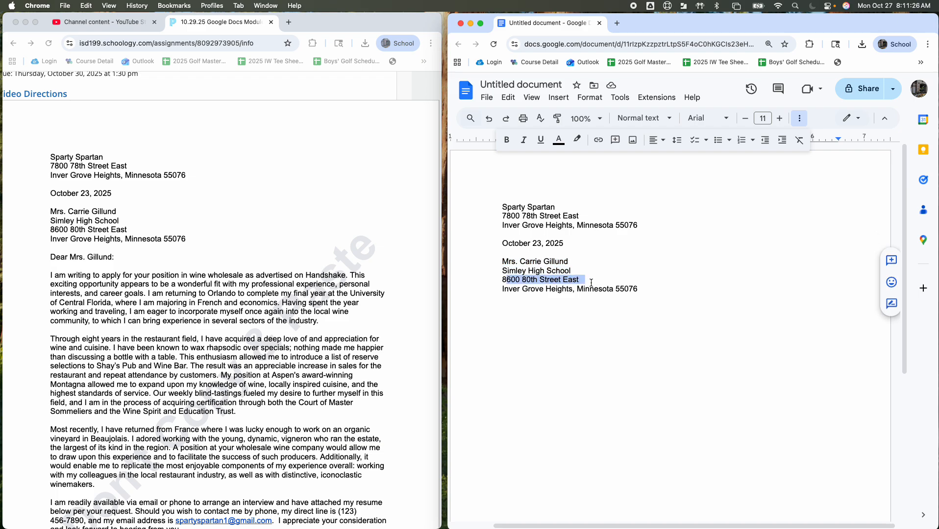
{"action": "left_click", "coordinate": [512, 291]}
{"action": "left_click_drag", "start_coordinate": [512, 291], "coordinate": [573, 289]}
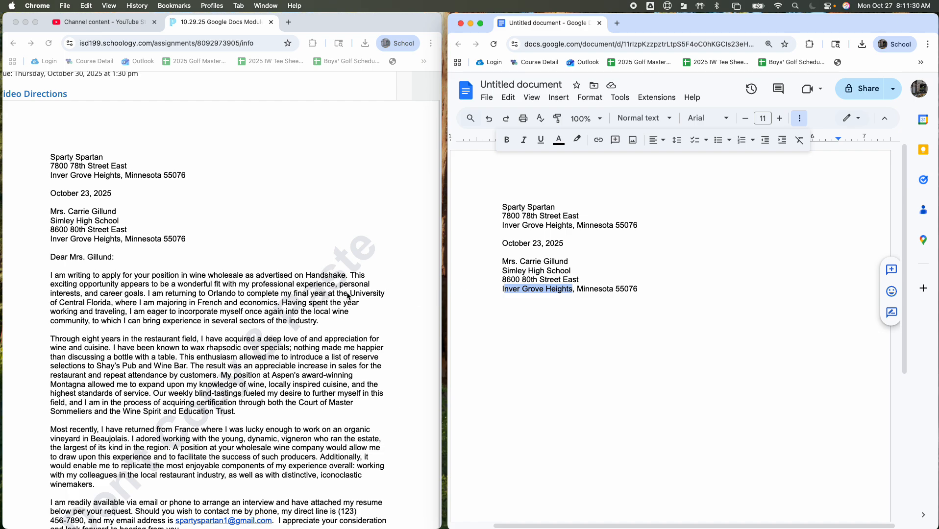
Step: Paste the sample letter's salutation one blank line below the recipient's address block
{"action": "left_click", "coordinate": [118, 286]}
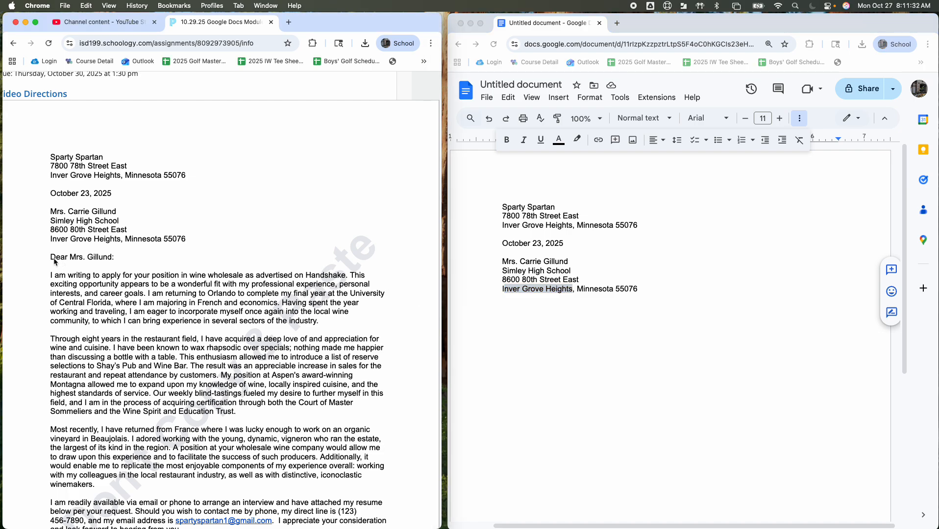
{"action": "left_click_drag", "start_coordinate": [51, 258], "coordinate": [96, 262]}
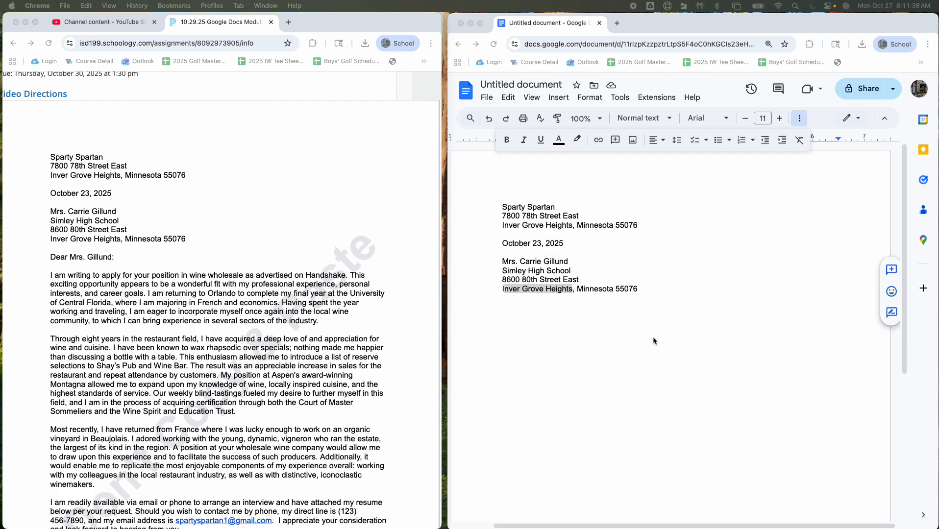
{"action": "left_click", "coordinate": [648, 284]}
{"action": "left_click", "coordinate": [645, 288]}
{"action": "key", "text": "Return"}
{"action": "key", "text": "Return"}
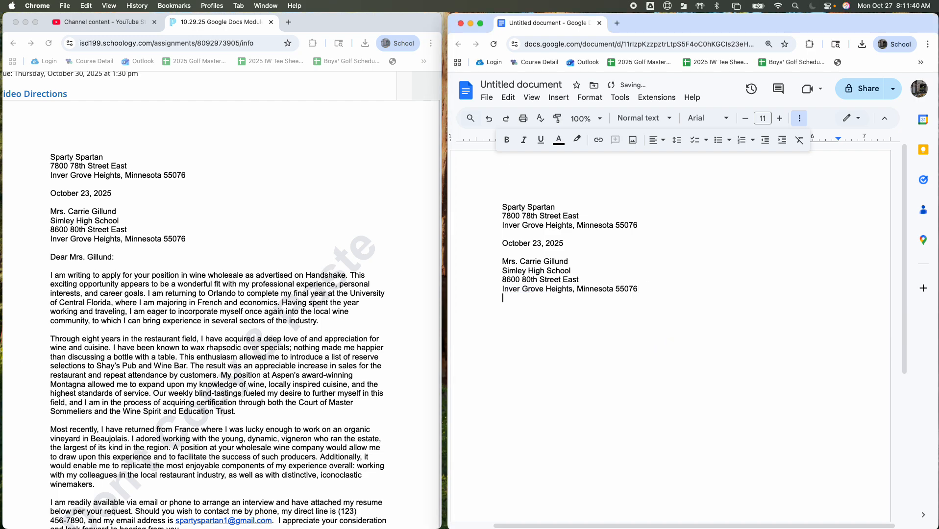
{"action": "type", "text": "Dear Mrs. Gillund:"}
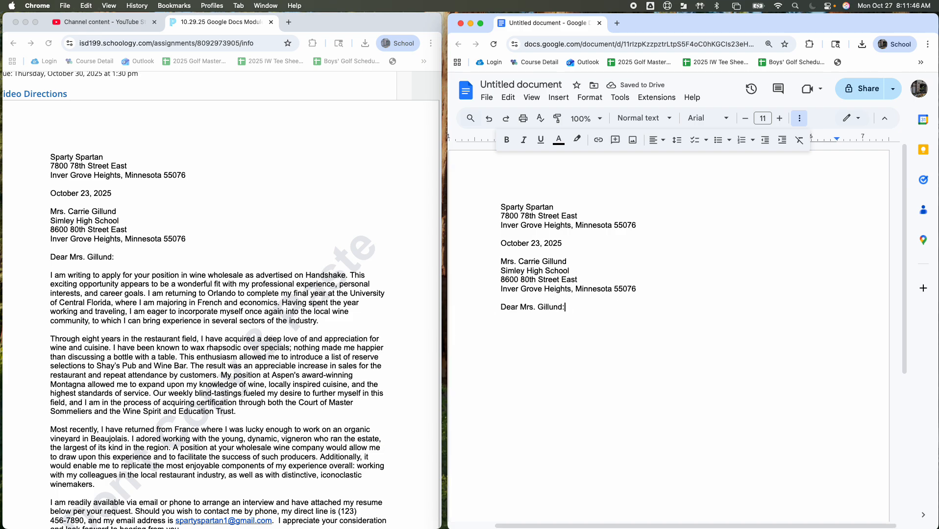
Step: Paste the opening paragraph starting "I am writing to apply" one blank line below the salutation
{"action": "key", "text": "Return"}
{"action": "key", "text": "Return"}
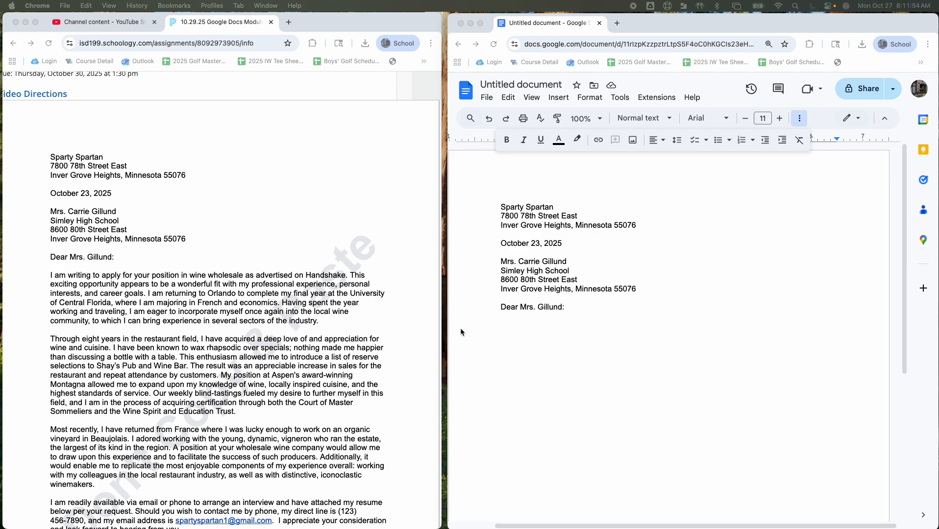
{"action": "left_click", "coordinate": [522, 337]}
{"action": "type", "text": "I am writing to apply for your position in wine wholesale as advertised on Handshake. This exciting opportunity appears to be a wonderful fit with my professional experience, personal interests, and career goals. I am returning to Orlando to complete my final year at the University of Central Florida, where I am majoring in French and economics. Having spent the year working and traveling, I am eager to incorporate myself once again into the local wine community, to which I can bring experience in several sectors of the industry."}
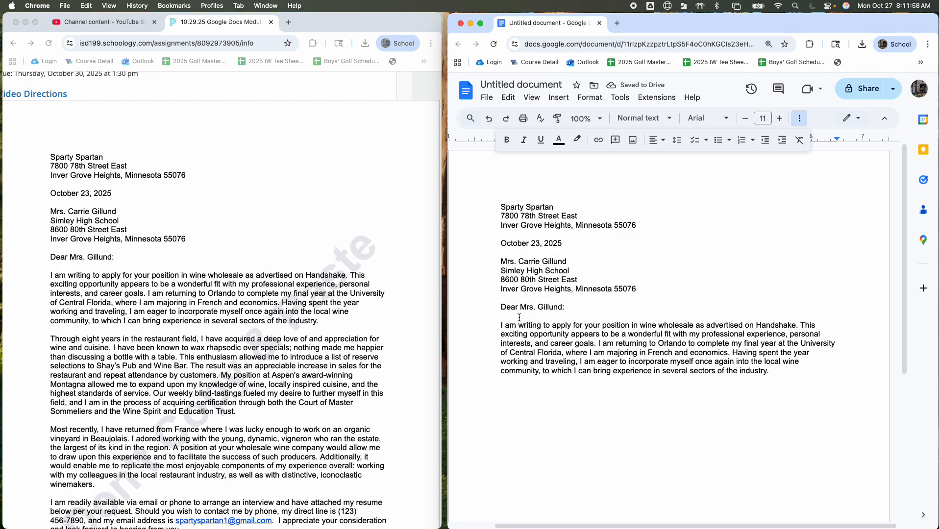
Step: Paste the paragraph starting "Through eight years in the restaurant field" one blank line below the opening paragraph
{"action": "left_click", "coordinate": [509, 384]}
{"action": "left_click", "coordinate": [182, 359]}
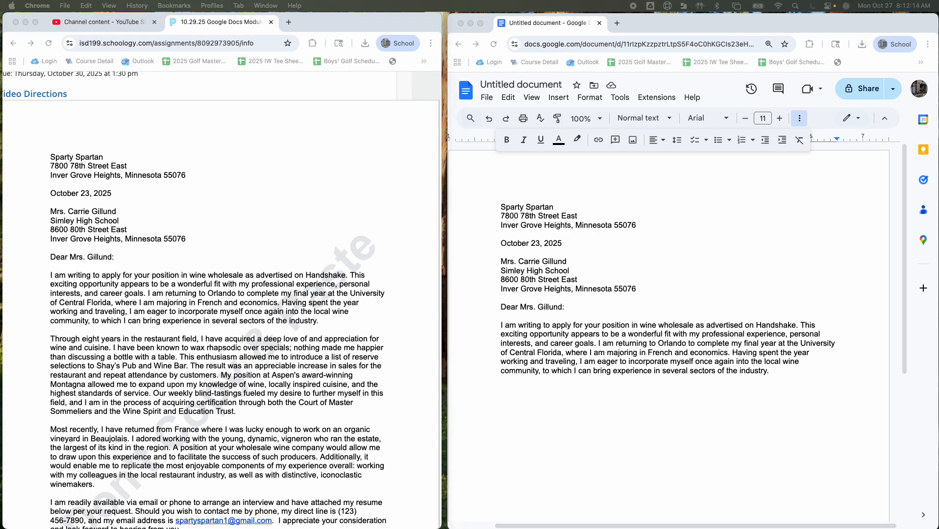
{"action": "left_click", "coordinate": [793, 374]}
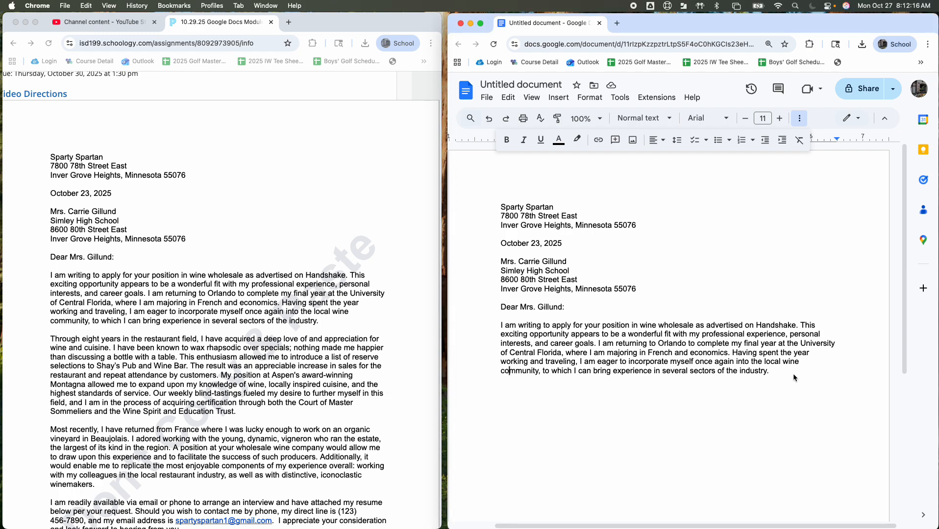
{"action": "key", "text": "Return"}
{"action": "key", "text": "Return"}
{"action": "type", "text": "Through eight years in the restaurant field, I have acquired a deep love of and appreciation for wine and cuisine. I have been known to wax rhapsodic over specials; nothing made me happier than discussing a bottle with a table. This enthusiasm allowed me to introduce a list of reserve selections to Shay’s Pub and Wine Bar. The result was an appreciable increase in sales for the restaurant and repeat attendance by customers. My position at Aspen's award-winning Montagna allowed me to expand upon my knowledge of wine, locally inspired cuisine, and the highest standards of service. Our weekly blind-tastings fueled my desire to further myself in this field, and I am in the process of acquiring certification through both the Court of Master Sommeliers and the Wine Spirit and Education Trust."}
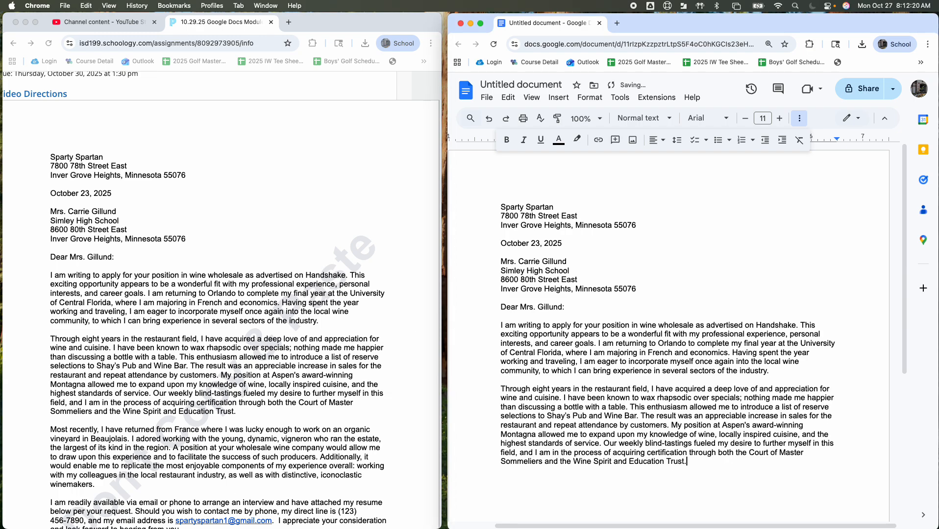
Step: Paste the paragraph starting "Most recently, I have returned from France" one blank line below the restaurant paragraph
{"action": "scroll", "coordinate": [703, 348], "scroll_direction": "down", "scroll_amount": 2}
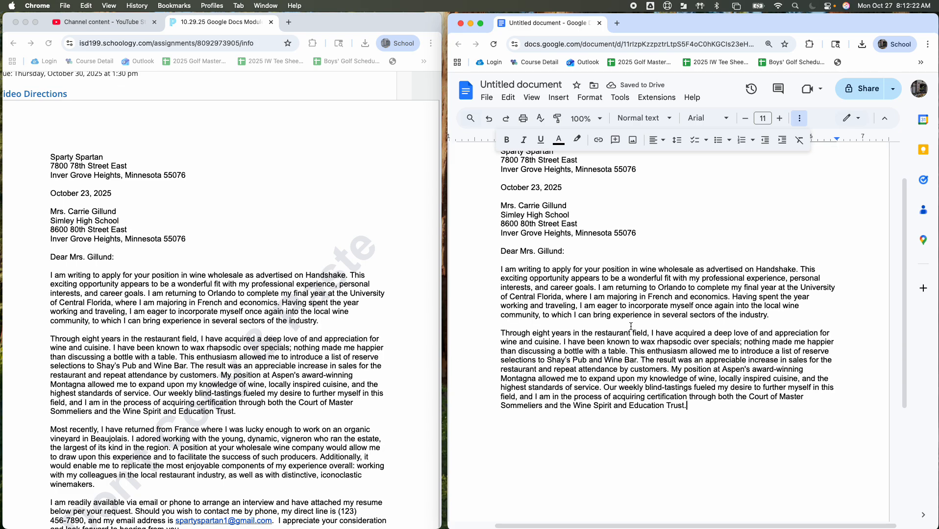
{"action": "scroll", "coordinate": [703, 347], "scroll_direction": "down", "scroll_amount": 2}
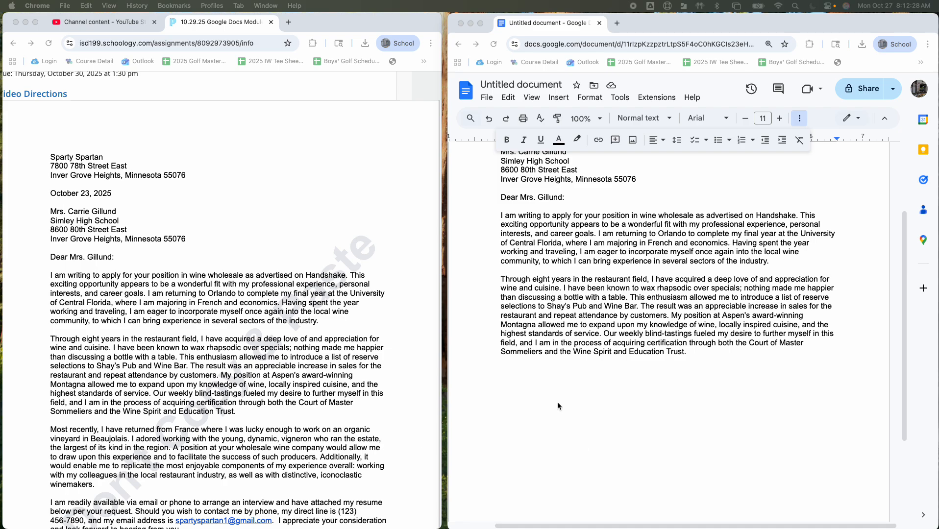
{"action": "left_click", "coordinate": [678, 371]}
{"action": "key", "text": "Return"}
{"action": "key", "text": "Return"}
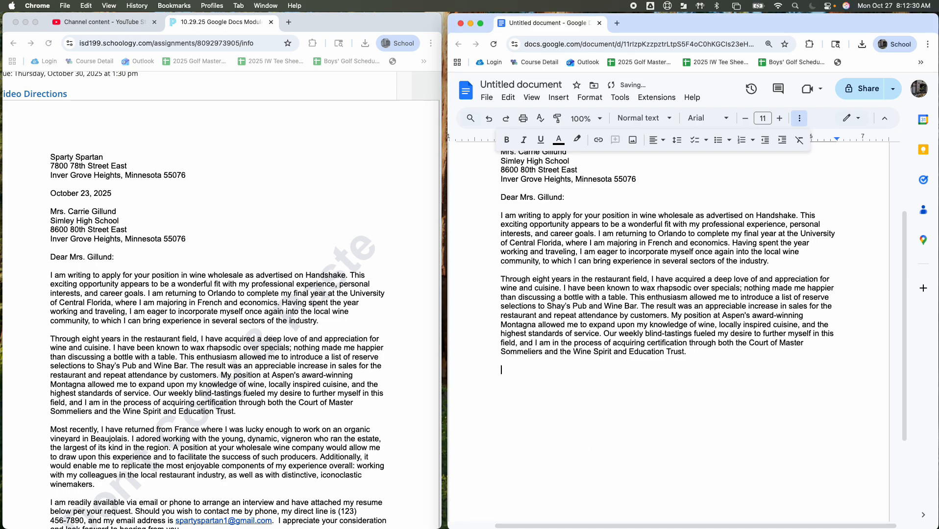
{"action": "type", "text": "Most recently, I have returned from France where I was lucky enough to work on an organic vineyard in Beaujolais. I adored working with the young, dynamic, vigneron who ran the estate, the largest of its kind in the region. A position at your wholesale wine company would allow me to draw upon this experience and to facilitate the success of such producers. Additionally, it would enable me to replicate the most enjoyable components of my experience overall: working with my colleagues in the local restaurant industry, as well as with distinctive, iconoclastic winemakers."}
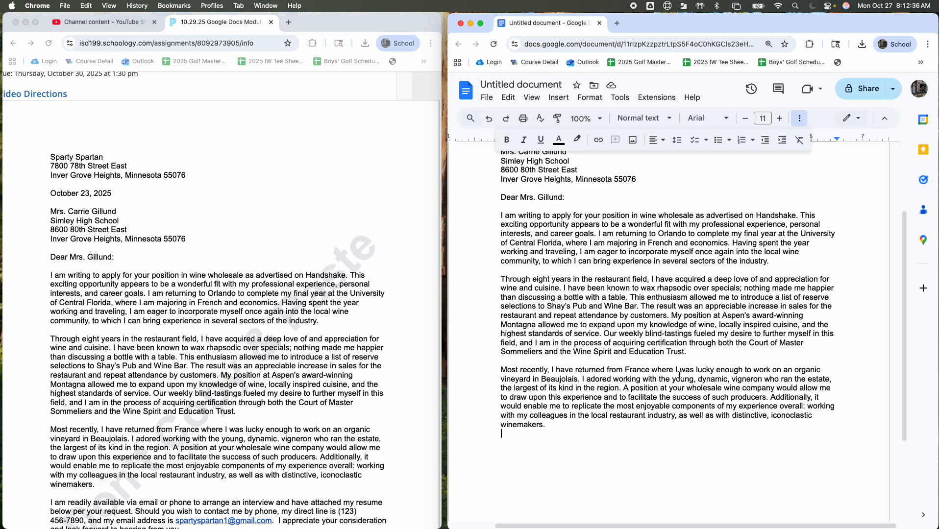
Step: Paste the closing paragraph starting "I am readily available via email or phone" one blank line below the France paragraph
{"action": "key", "text": "Return"}
{"action": "key", "text": "Return"}
{"action": "scroll", "coordinate": [483, 373], "scroll_direction": "down", "scroll_amount": 5}
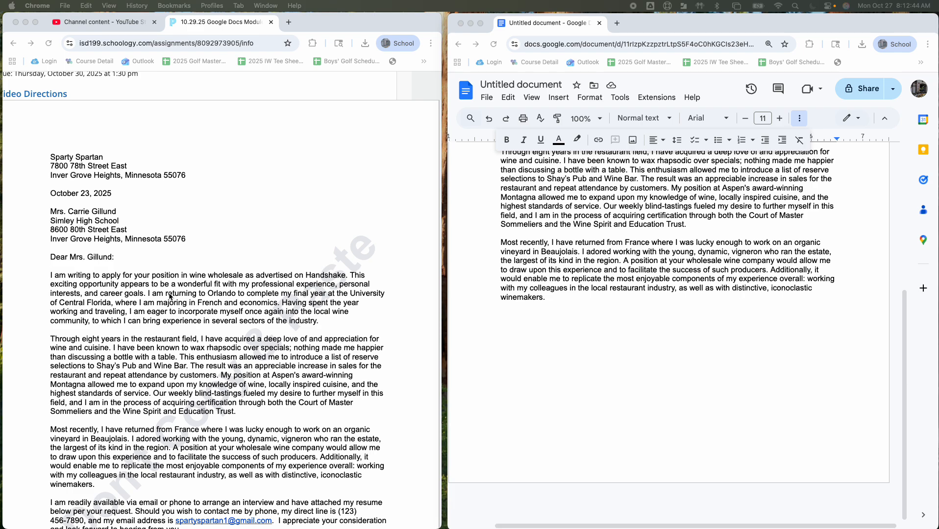
{"action": "left_click", "coordinate": [581, 300]}
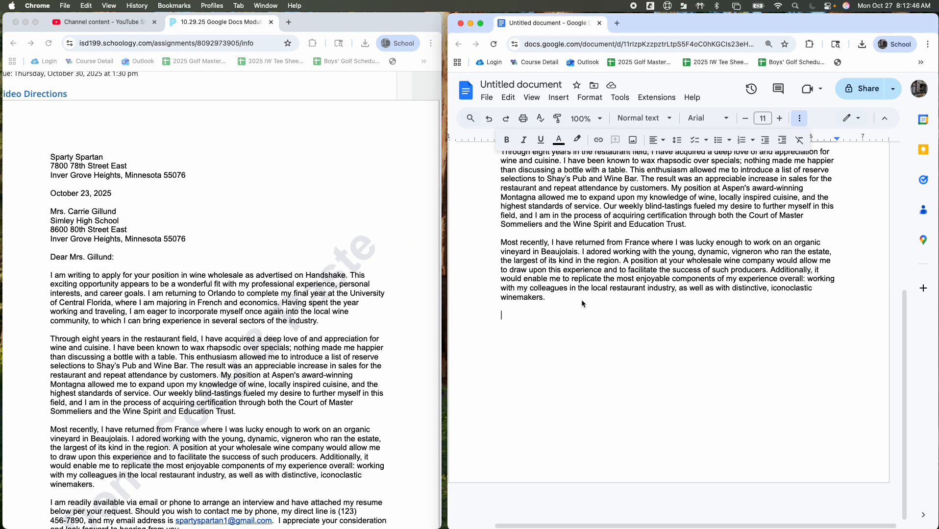
{"action": "key", "text": "super+v"}
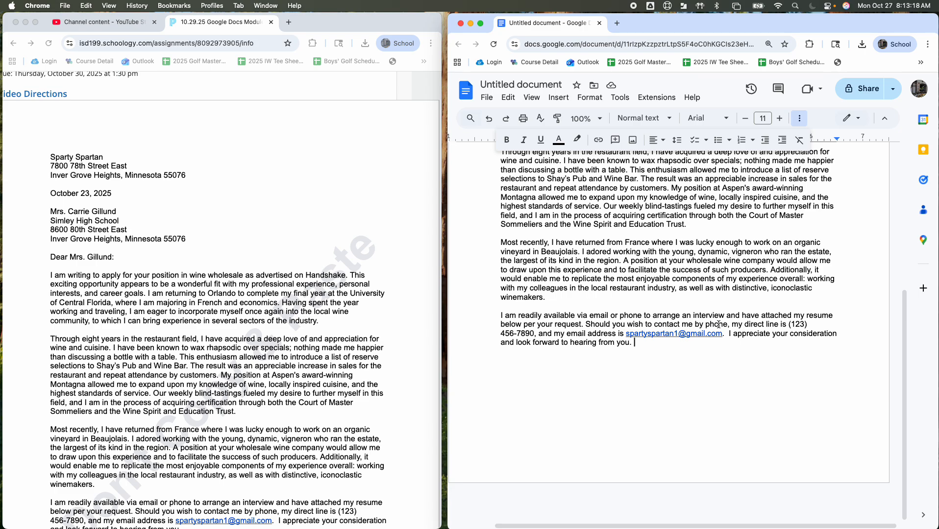
Step: Enter the sender's e-mail address as a practice entry at the end of the closing paragraph
{"action": "left_click", "coordinate": [662, 355]}
{"action": "left_click_drag", "start_coordinate": [625, 336], "coordinate": [725, 335]}
{"action": "left_click", "coordinate": [710, 358]}
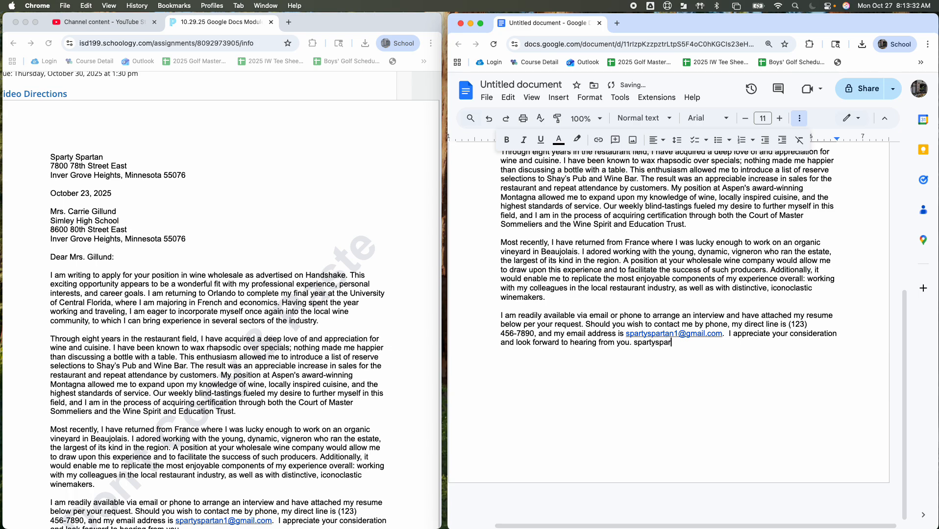
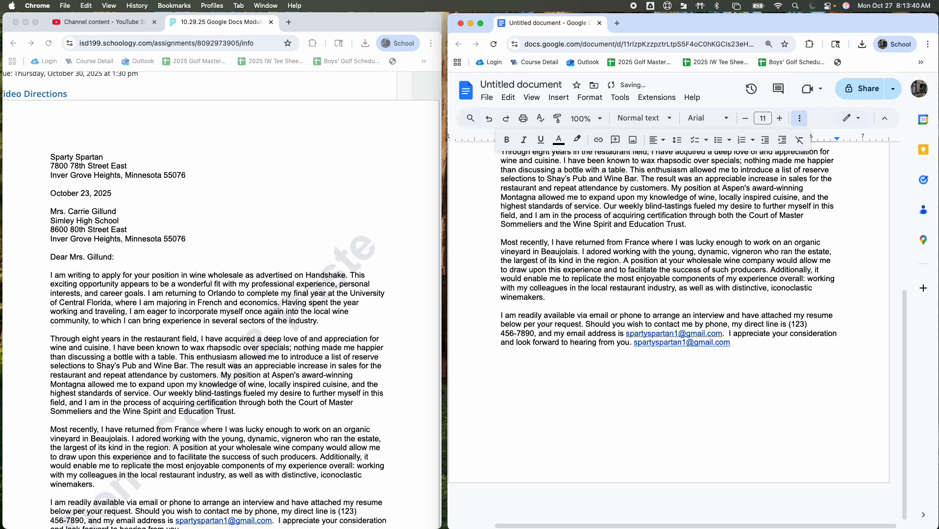
Step: Undo the last change to the practice e-mail address and delete the address after the closing sentence
{"action": "key", "text": "super+z"}
{"action": "left_click", "coordinate": [730, 342]}
{"action": "type", "text": "."}
{"action": "key", "text": "BackSpace"}
{"action": "type", "text": "m"}
{"action": "key", "text": "BackSpace"}
{"action": "key", "text": "BackSpace"}
{"action": "key", "text": "BackSpace"}
{"action": "key", "text": "BackSpace"}
{"action": "key", "text": "BackSpace"}
{"action": "key", "text": "BackSpace"}
{"action": "key", "text": "BackSpace"}
{"action": "key", "text": "BackSpace"}
{"action": "key", "text": "BackSpace"}
{"action": "key", "text": "BackSpace"}
{"action": "key", "text": "BackSpace"}
{"action": "key", "text": "BackSpace"}
{"action": "key", "text": "BackSpace"}
{"action": "key", "text": "BackSpace"}
{"action": "key", "text": "BackSpace"}
{"action": "key", "text": "BackSpace"}
{"action": "key", "text": "BackSpace"}
{"action": "key", "text": "BackSpace"}
{"action": "key", "text": "BackSpace"}
{"action": "key", "text": "BackSpace"}
{"action": "key", "text": "BackSpace"}
{"action": "key", "text": "BackSpace"}
{"action": "key", "text": "BackSpace"}
{"action": "key", "text": "BackSpace"}
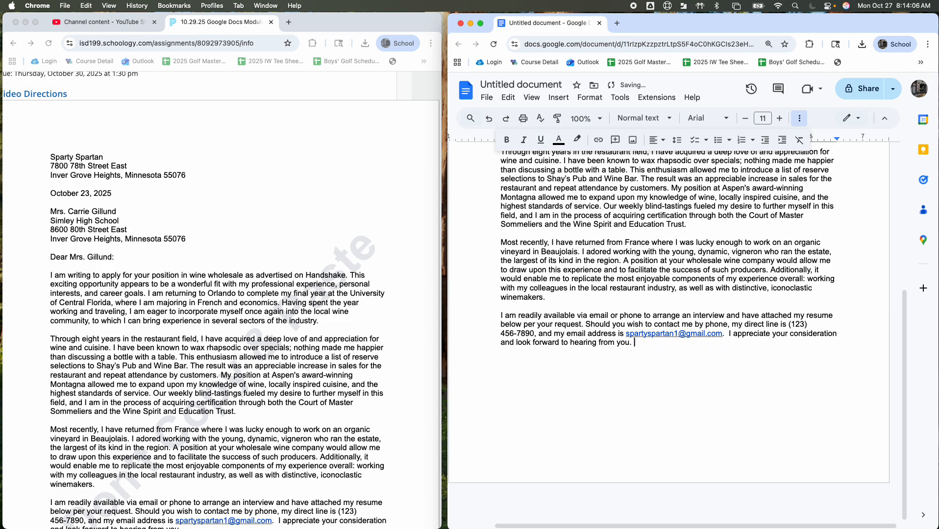
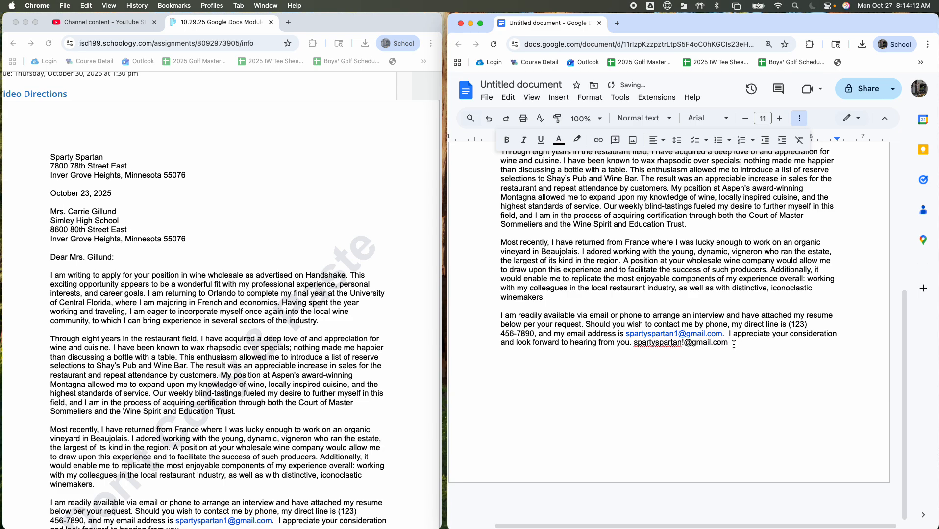
Step: Retype the sender's e-mail address after the closing sentence and replace the mistyped character before the @ with 1
{"action": "left_click", "coordinate": [685, 343]}
{"action": "key", "text": "BackSpace"}
{"action": "type", "text": "1"}
{"action": "left_click", "coordinate": [739, 344]}
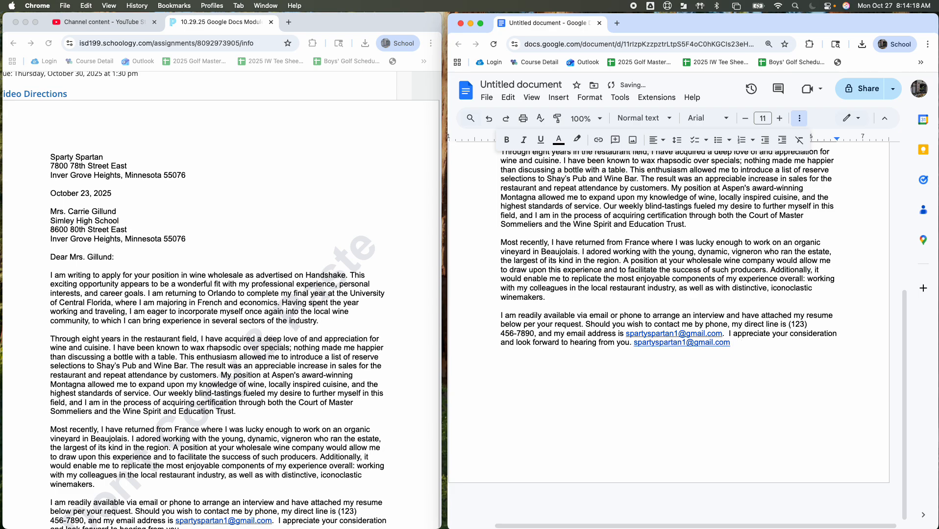
Step: Undo and restore the link on the practice e-mail address, and try clearing its link target in the link editor
{"action": "key", "text": "super+z"}
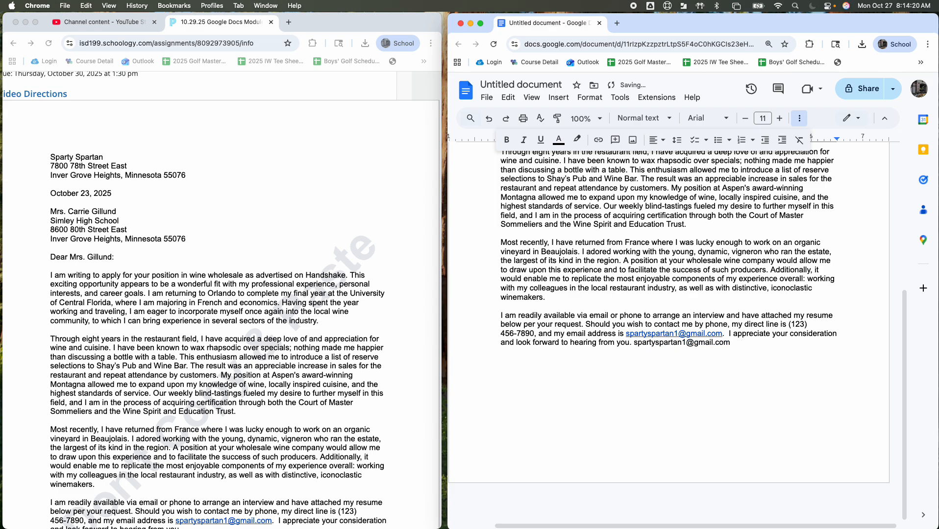
{"action": "key", "text": "super+shift+z"}
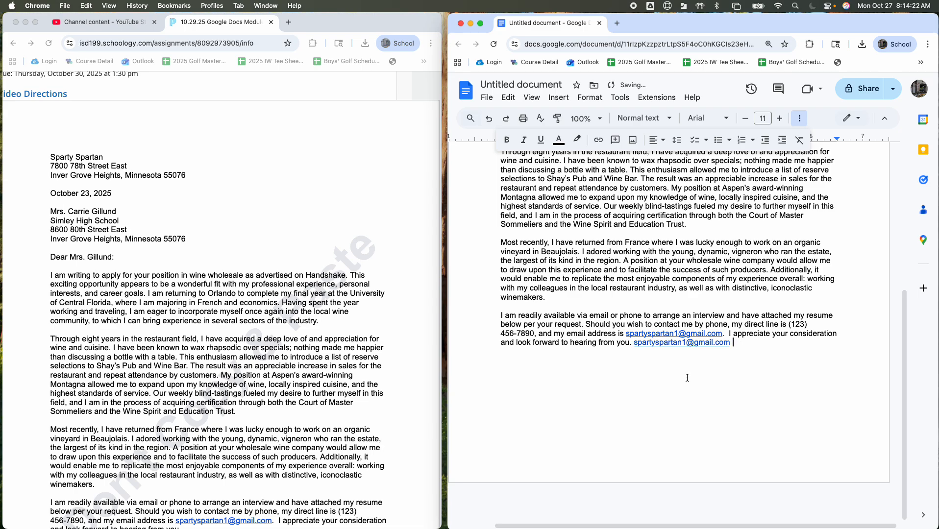
{"action": "left_click_drag", "start_coordinate": [742, 344], "coordinate": [636, 345]}
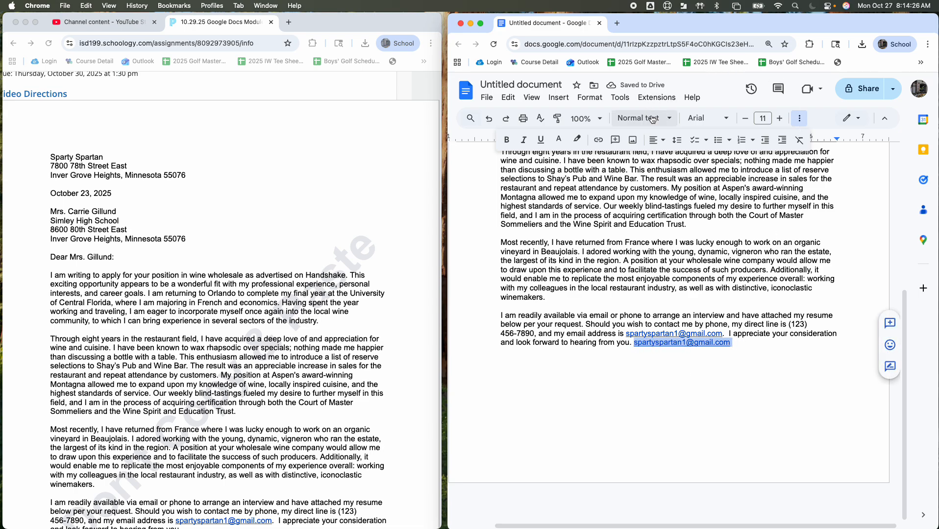
{"action": "left_click", "coordinate": [598, 140]}
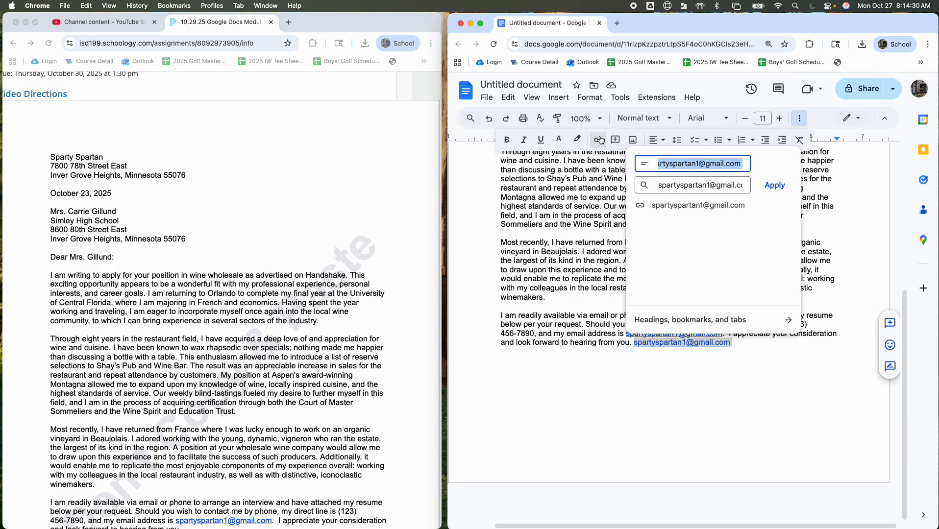
{"action": "triple_click", "coordinate": [680, 185]}
{"action": "key", "text": "BackSpace"}
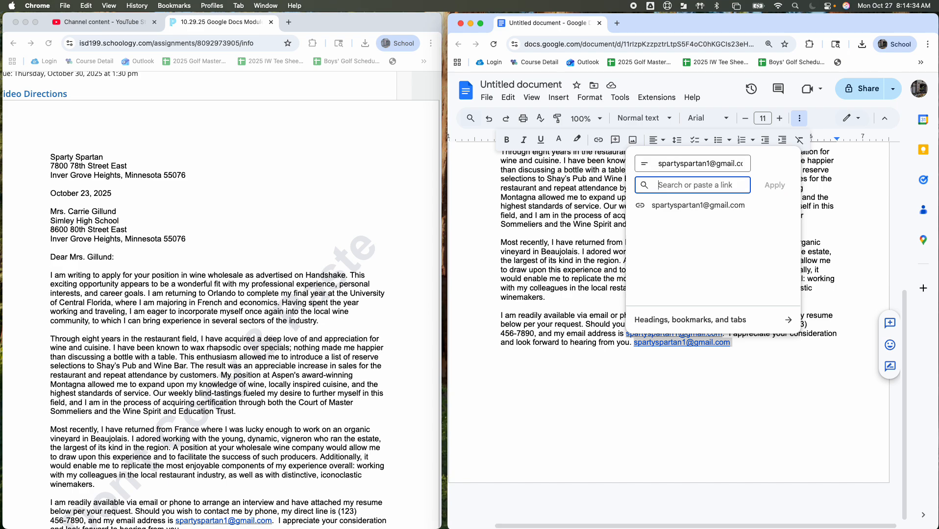
{"action": "left_click", "coordinate": [748, 349]}
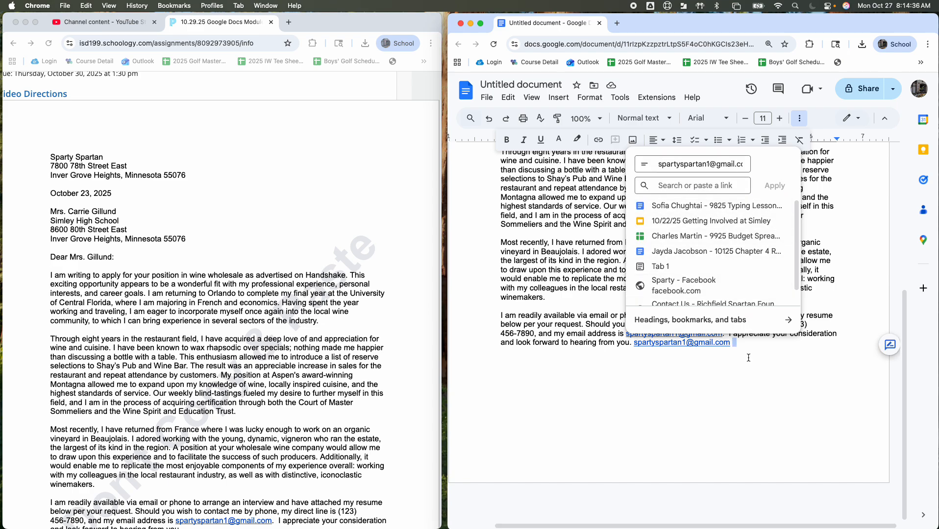
Step: Remove the hyperlink from the practice e-mail address and delete the address after the closing sentence
{"action": "right_click", "coordinate": [696, 347]}
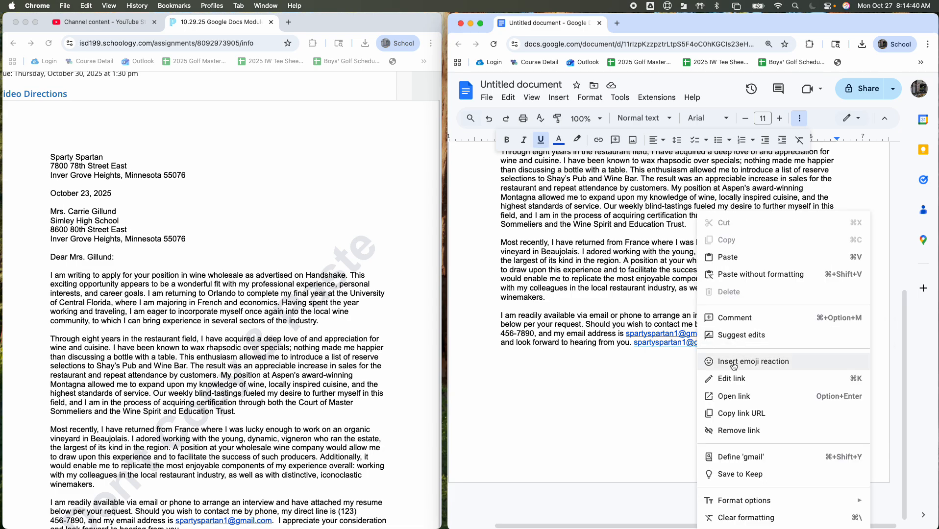
{"action": "left_click", "coordinate": [743, 429]}
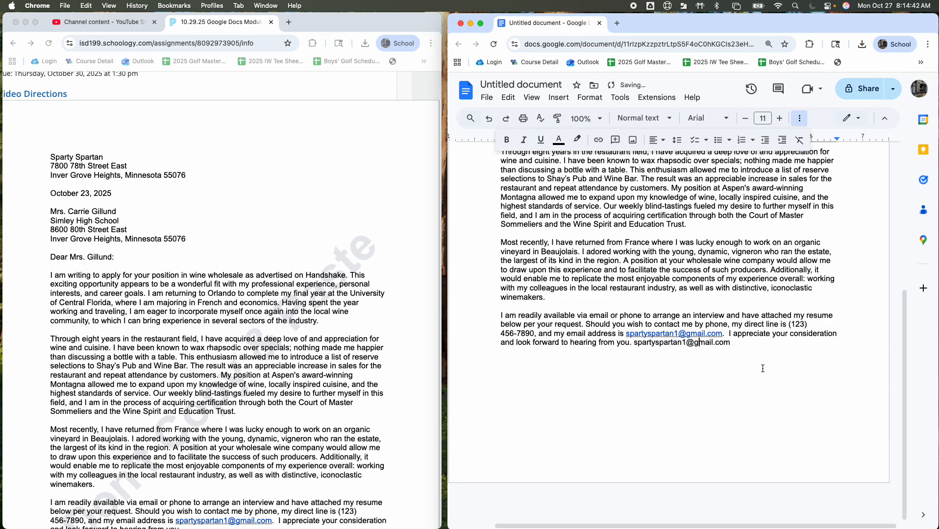
{"action": "left_click_drag", "start_coordinate": [733, 343], "coordinate": [633, 344]}
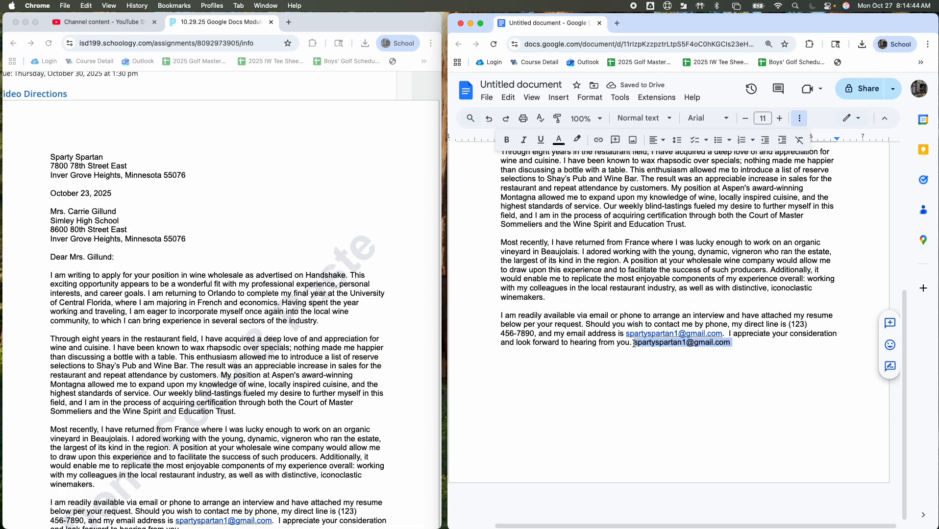
{"action": "key", "text": "BackSpace"}
Step: Add the sign-off "Sincerely," one blank line below the final paragraph, following the sample letter
{"action": "scroll", "coordinate": [291, 295], "scroll_direction": "down", "scroll_amount": 5}
{"action": "scroll", "coordinate": [290, 296], "scroll_direction": "down", "scroll_amount": 2}
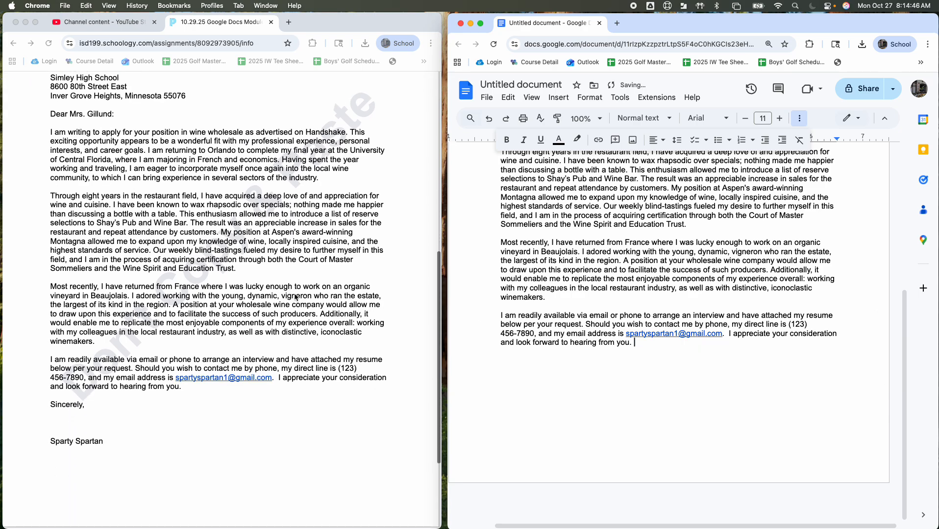
{"action": "left_click", "coordinate": [70, 376]}
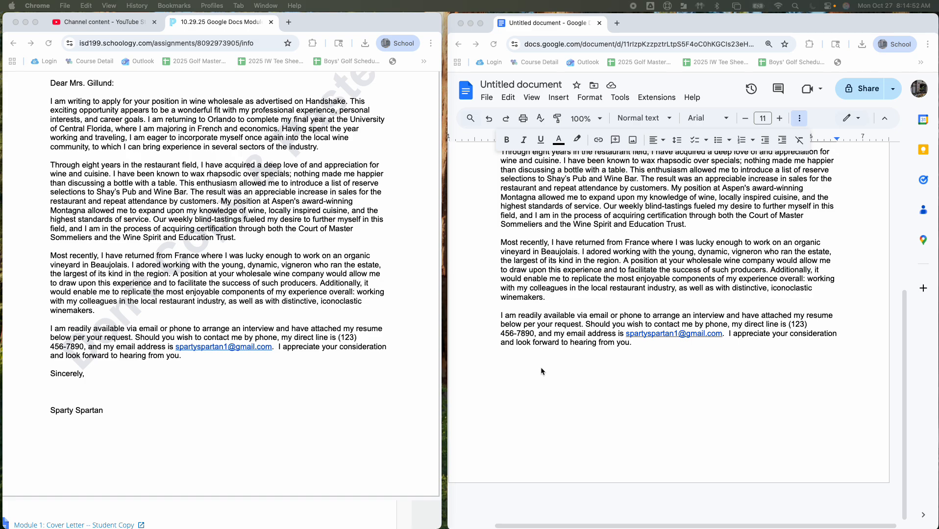
{"action": "left_click", "coordinate": [558, 362]}
{"action": "key", "text": "Return"}
{"action": "key", "text": "Return"}
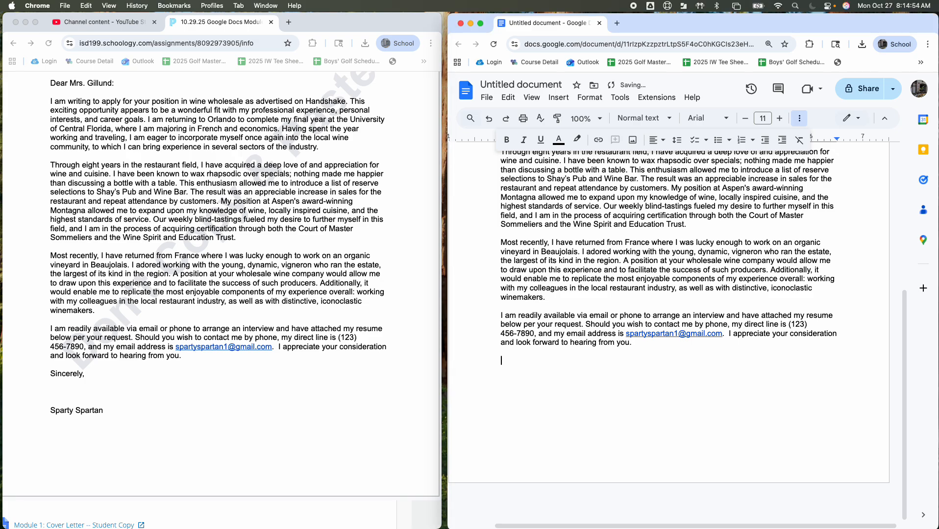
{"action": "type", "text": "Sincerely,"}
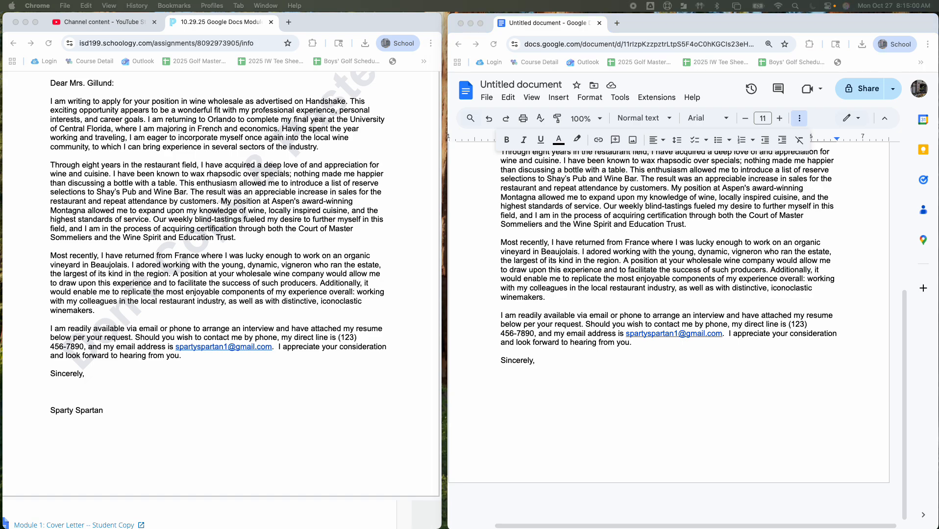
Step: Add the sender's full name below "Sincerely," leaving three blank lines for the signature
{"action": "left_click", "coordinate": [534, 362]}
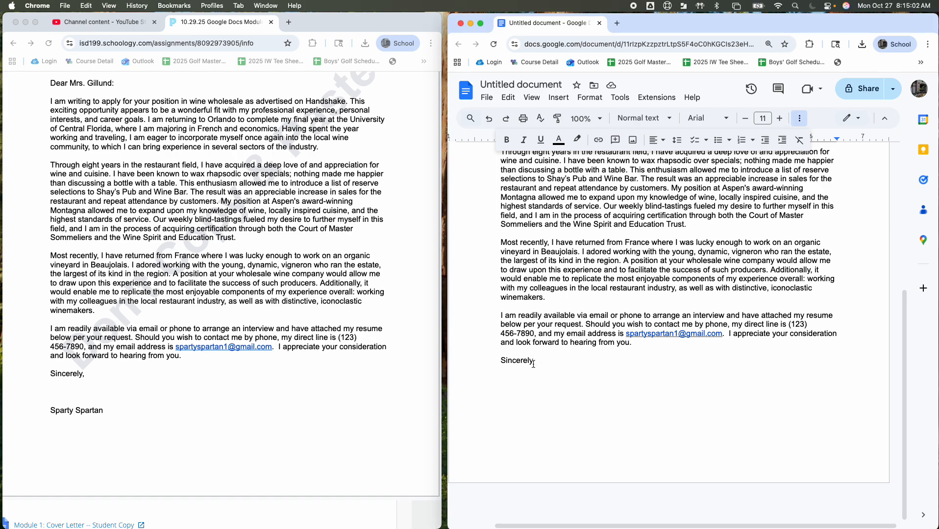
{"action": "key", "text": "Return"}
{"action": "key", "text": "Return"}
{"action": "key", "text": "Return"}
{"action": "key", "text": "Return"}
{"action": "type", "text": "Sparty Spartan"}
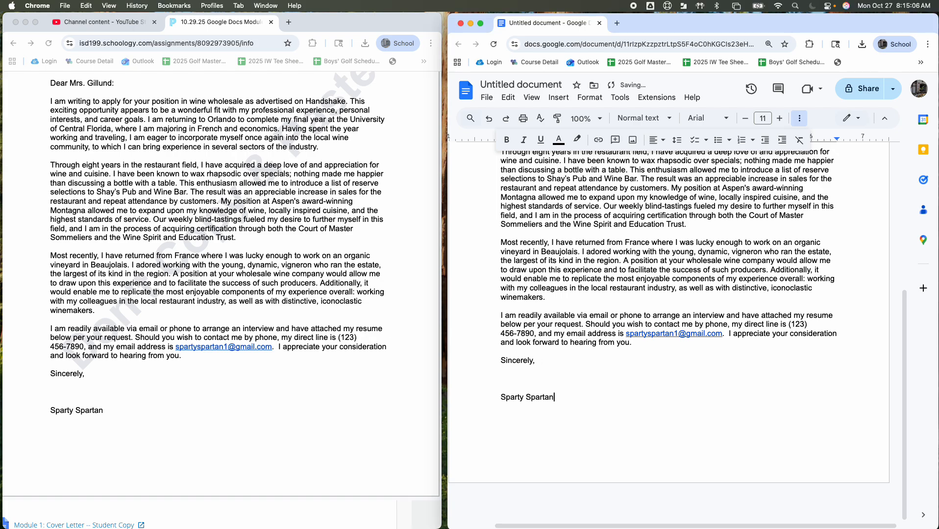